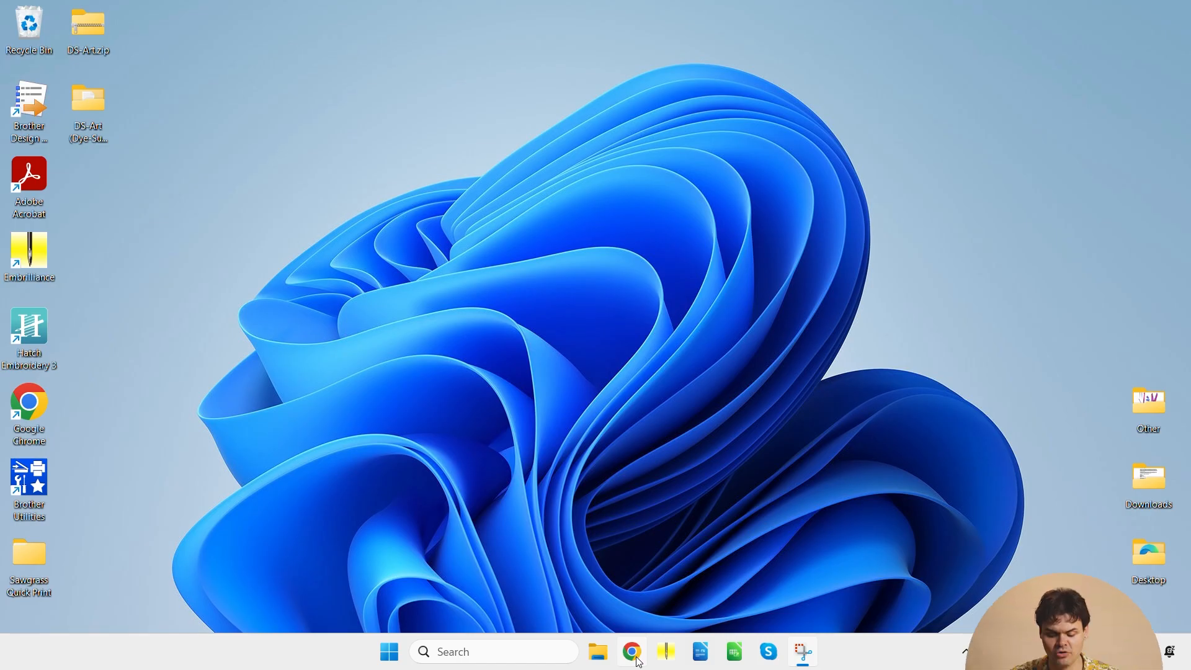
- Open Chrome, search the web for "canva" and open the Canva website
left_click(632, 652)
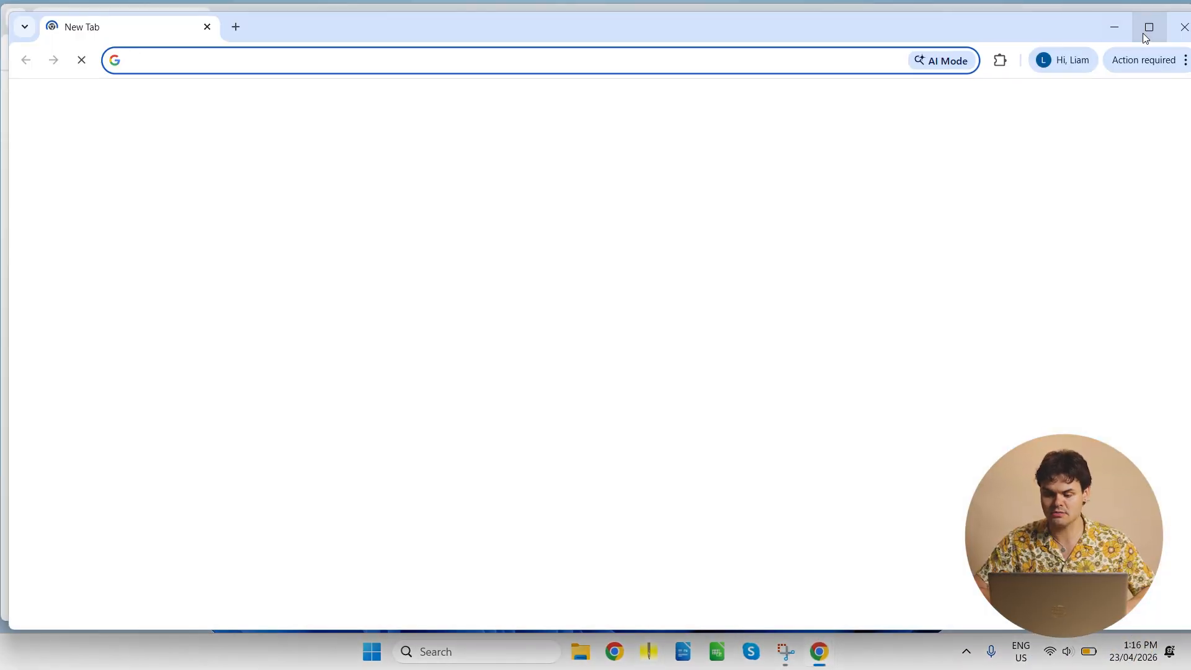
left_click(1145, 37)
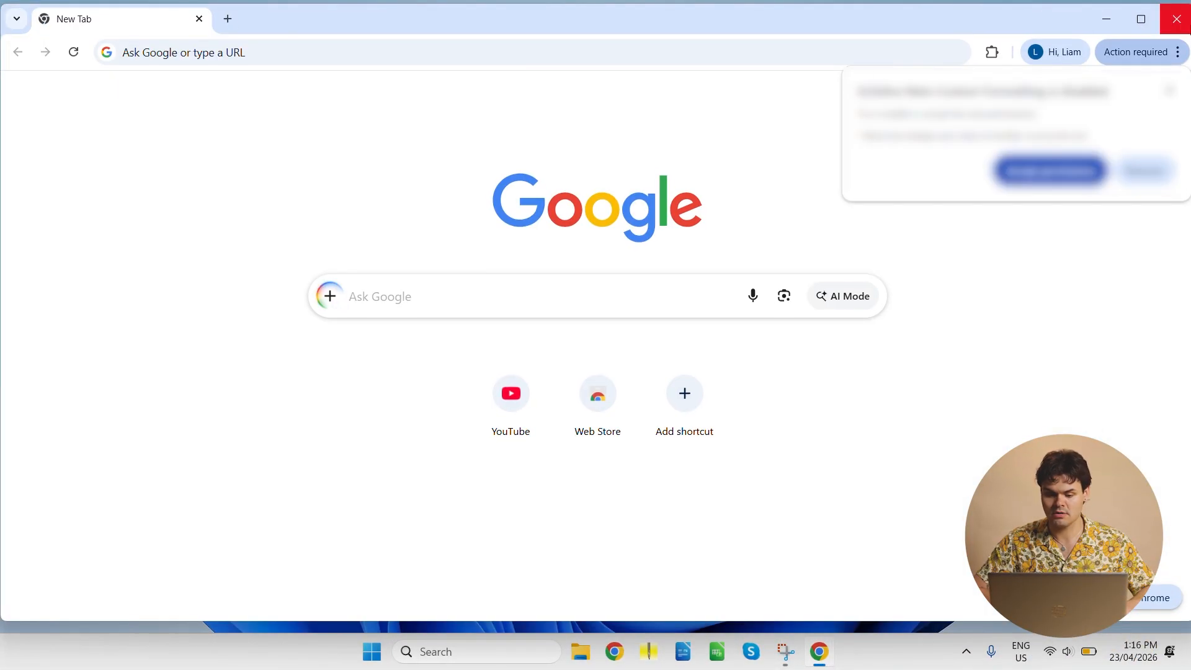
left_click(294, 52)
type("canva")
key("Return")
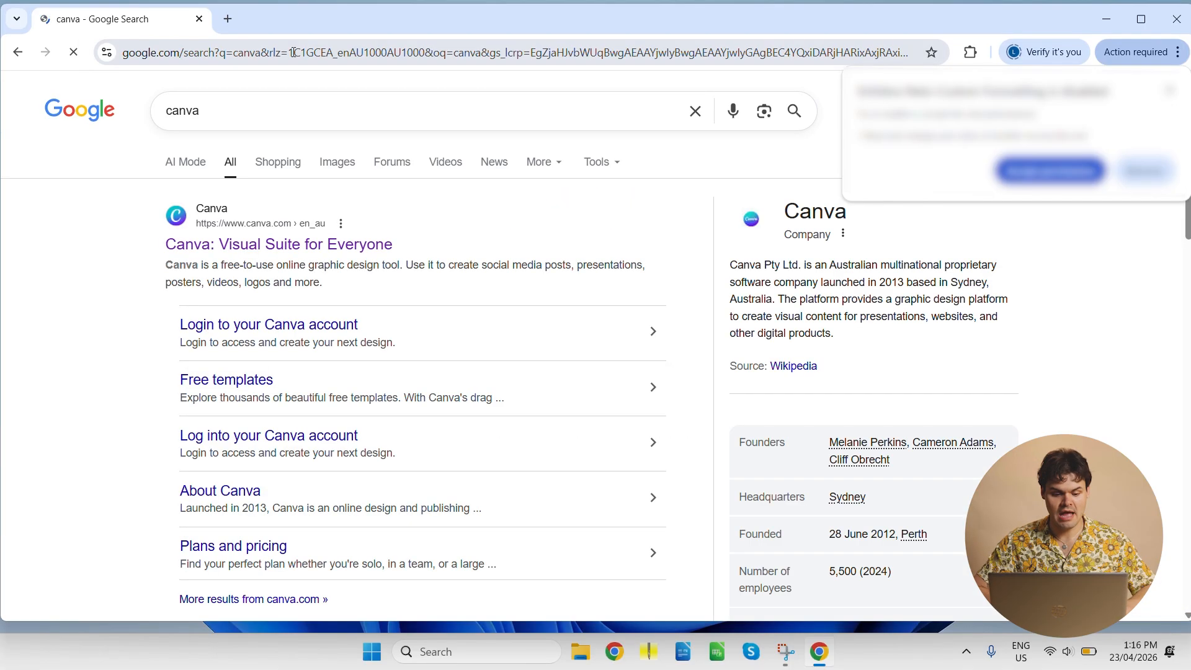
left_click(335, 248)
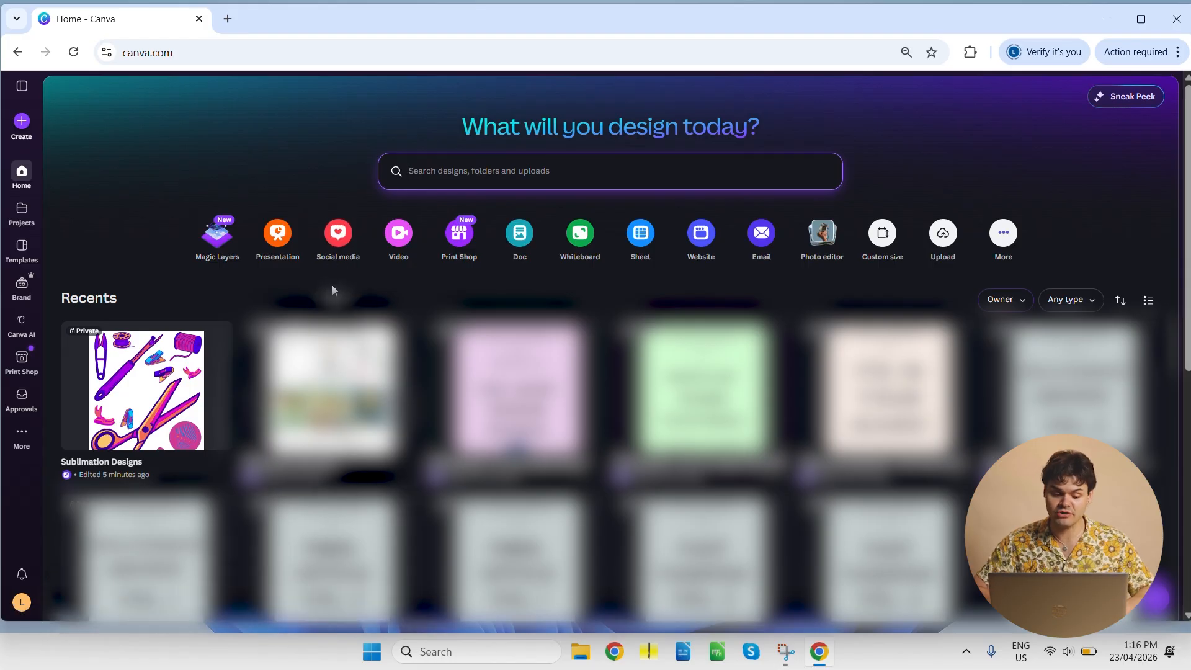
- Create a blank Document (A4 Portrait) design, finding the format with "a4", and dismiss the letterhead printing offer
left_click(17, 127)
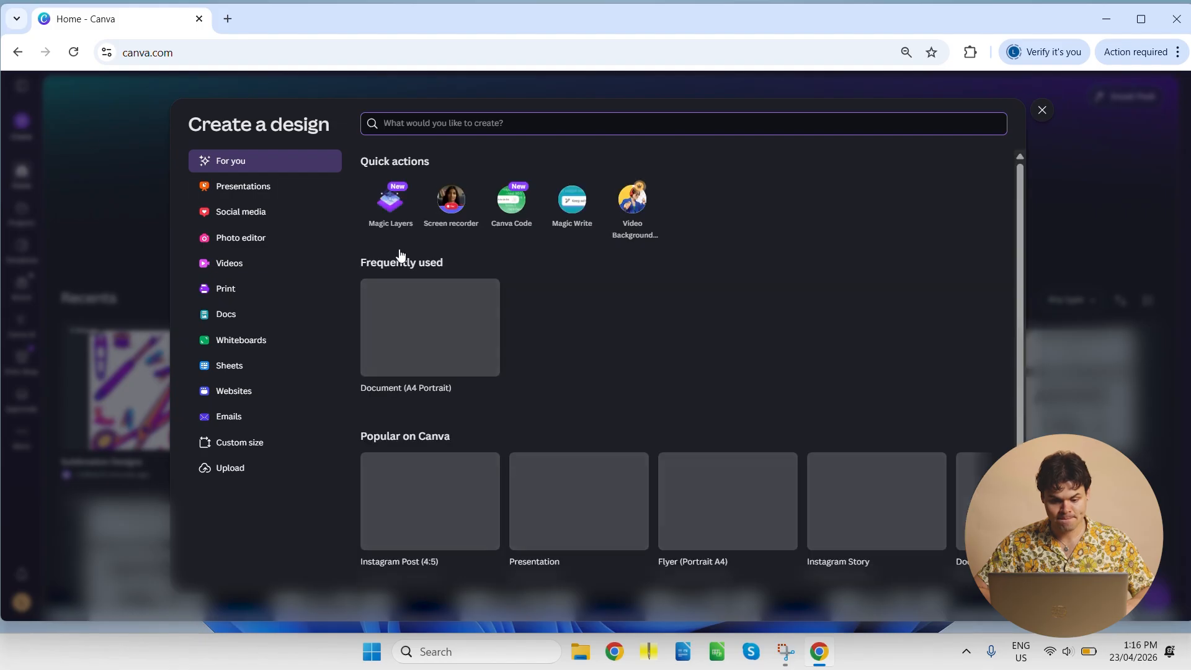
left_click(403, 125)
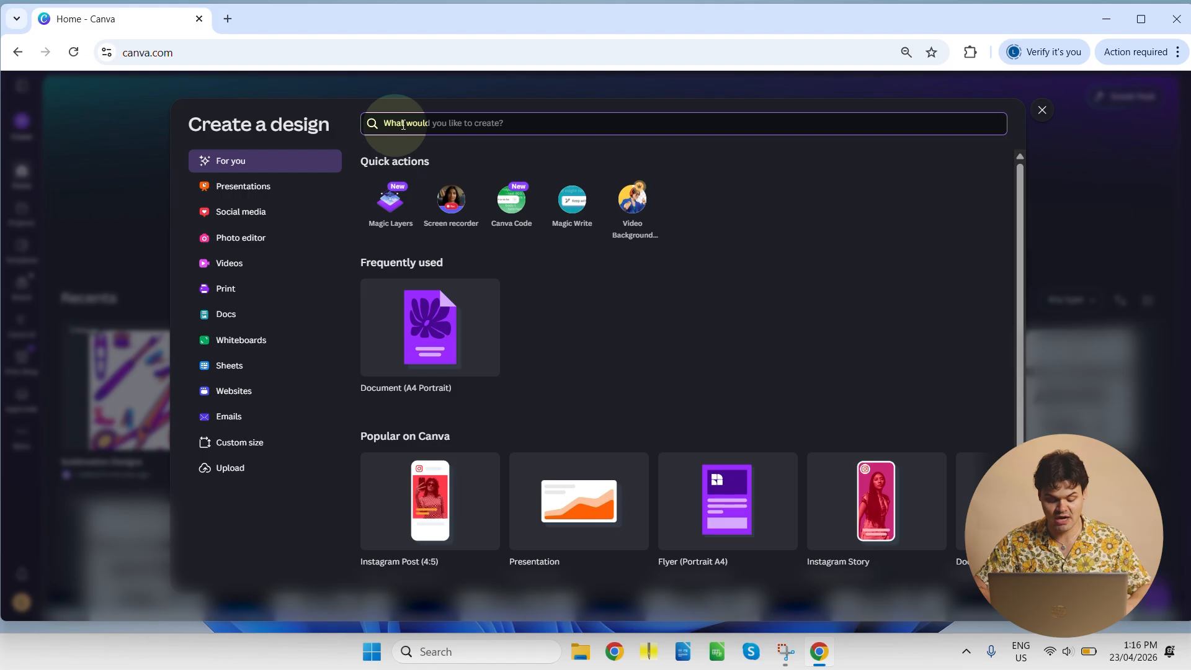
type("a4")
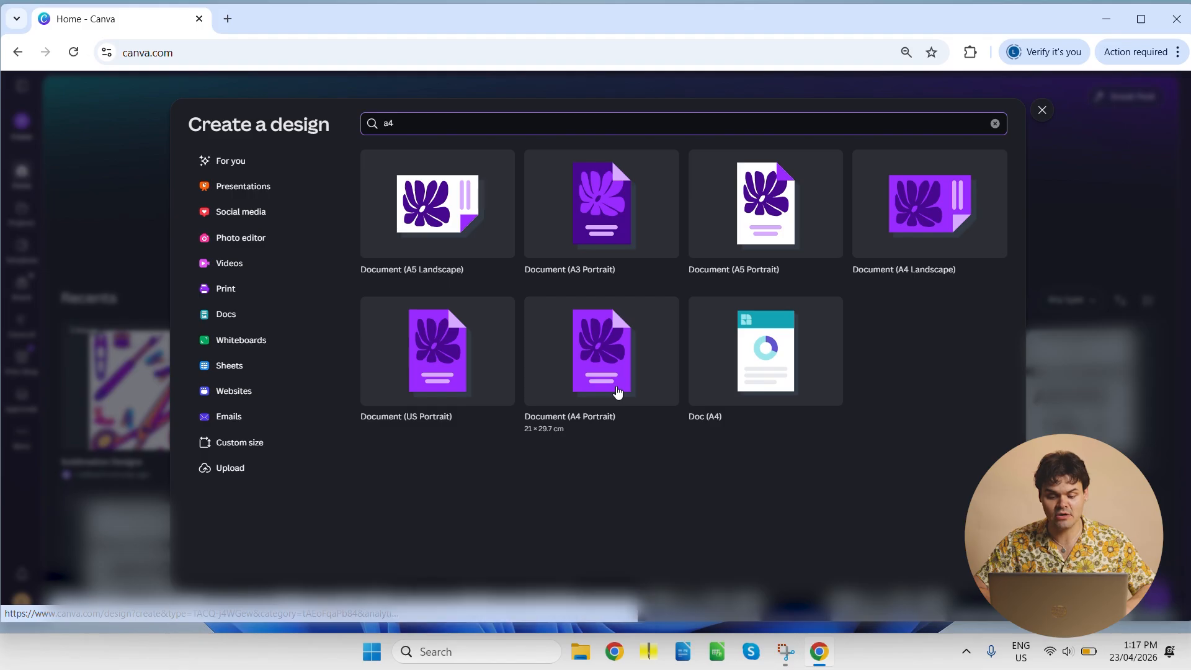
left_click(617, 390)
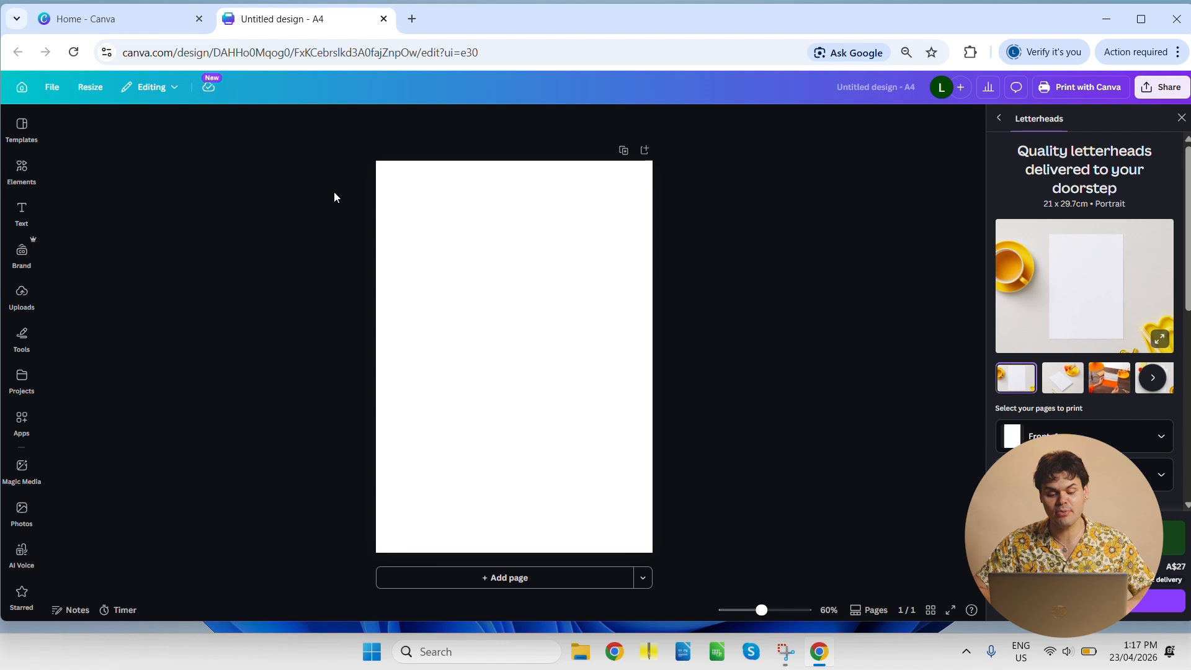
left_click(398, 212)
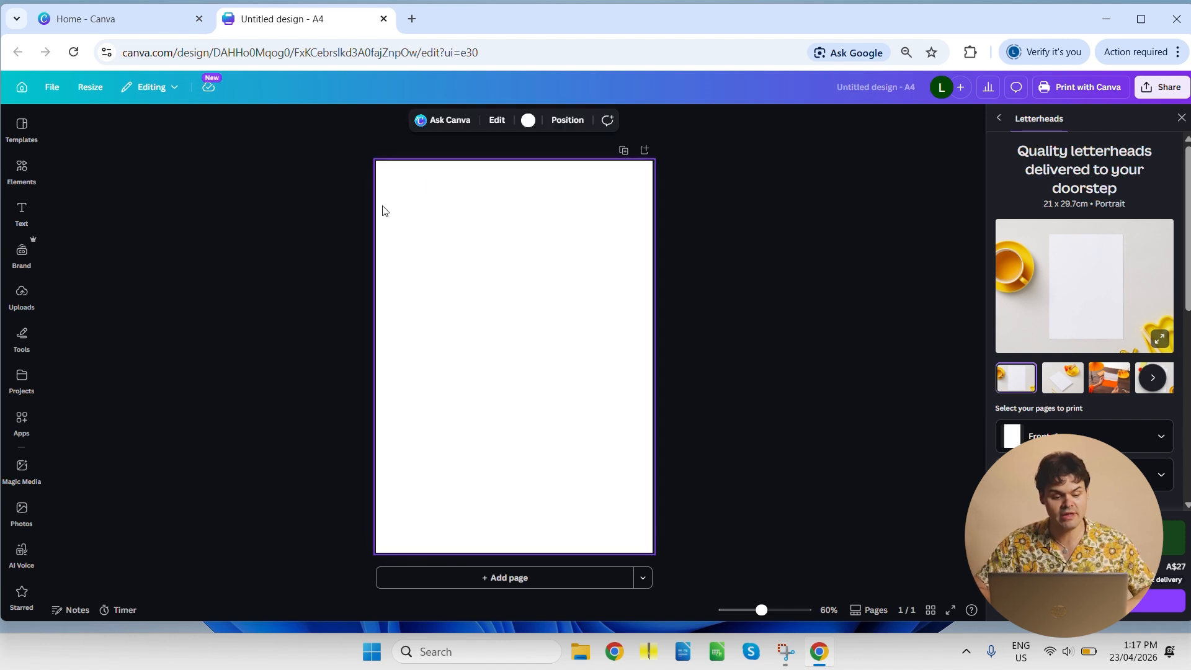
left_click(1180, 118)
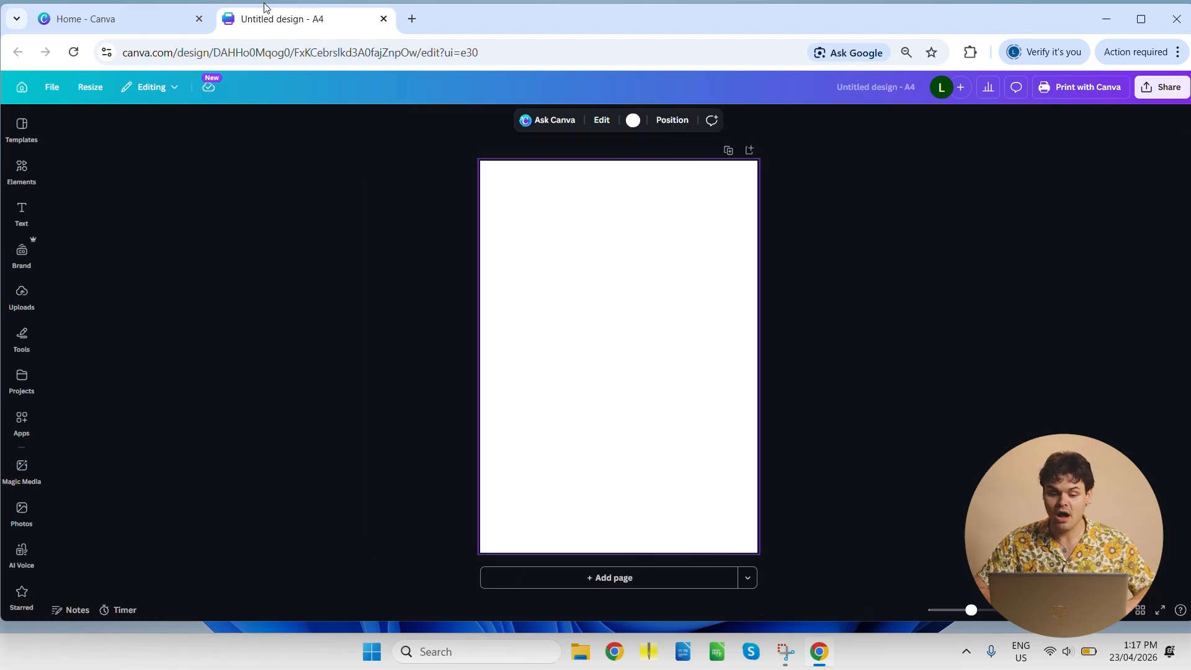
- Close the blank A4 design and open the recent Sublimation Designs project
left_click(384, 19)
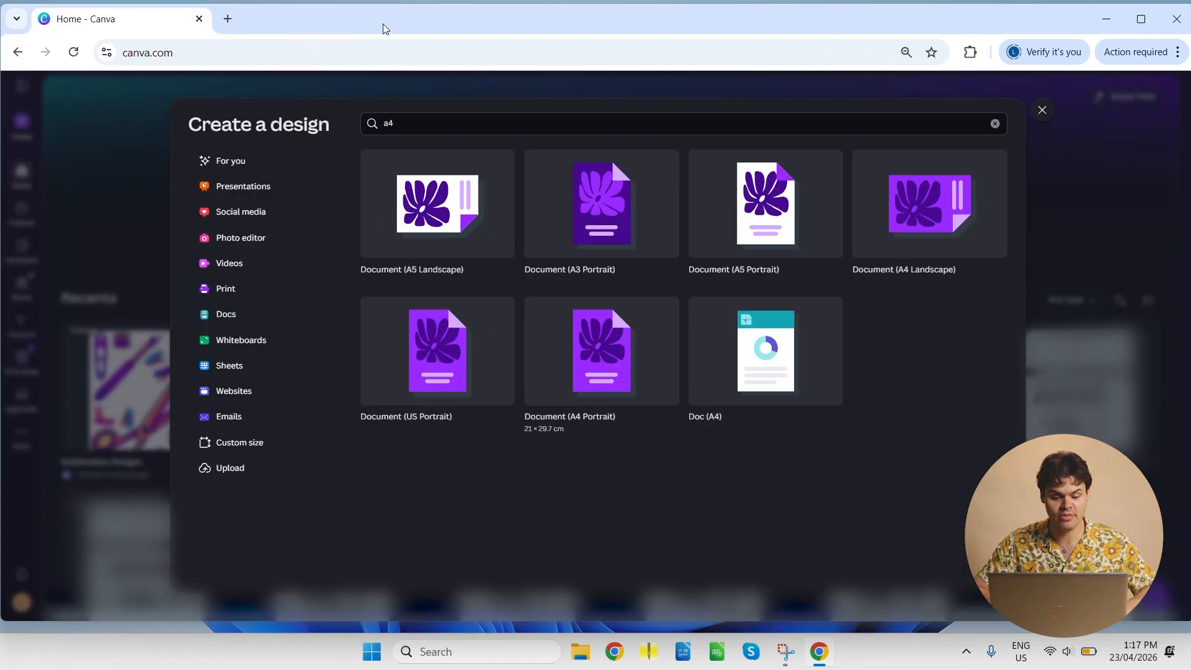
left_click(61, 208)
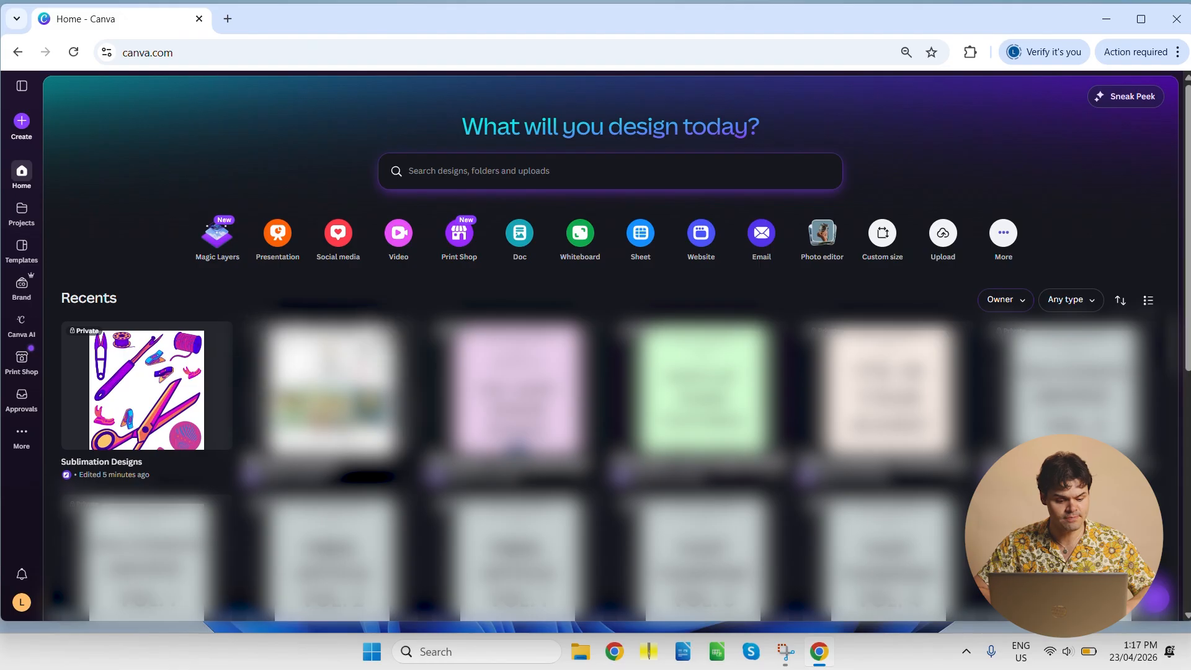
left_click(150, 371)
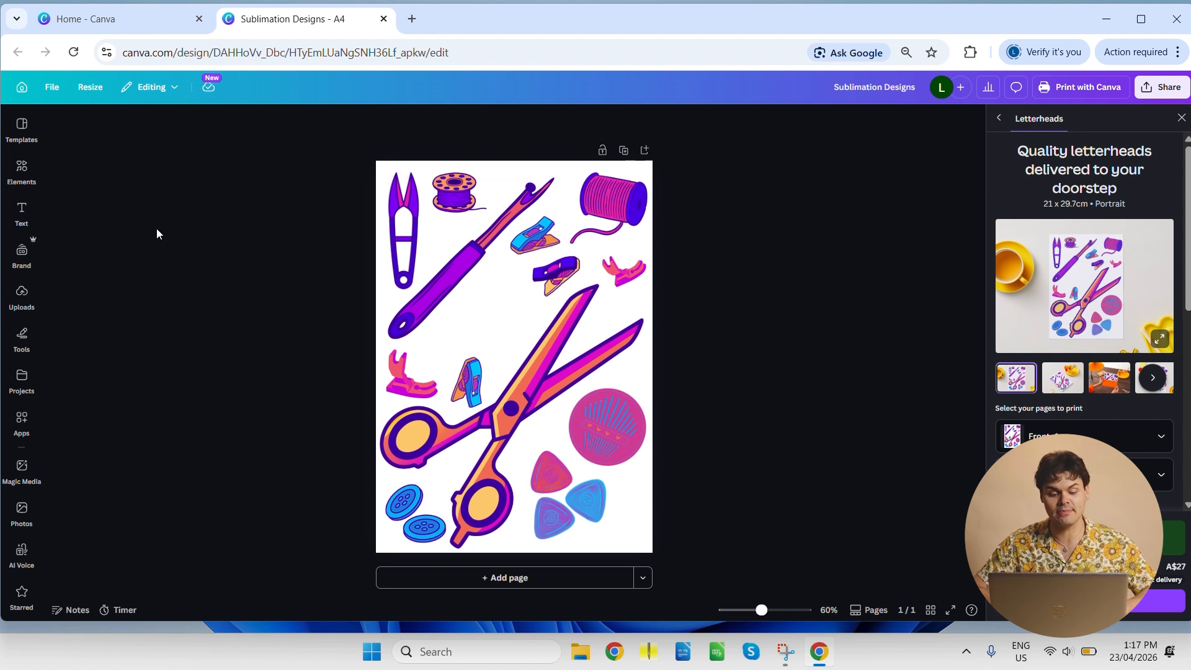
- Search the design elements for "tailor"
left_click(22, 171)
left_click(95, 138)
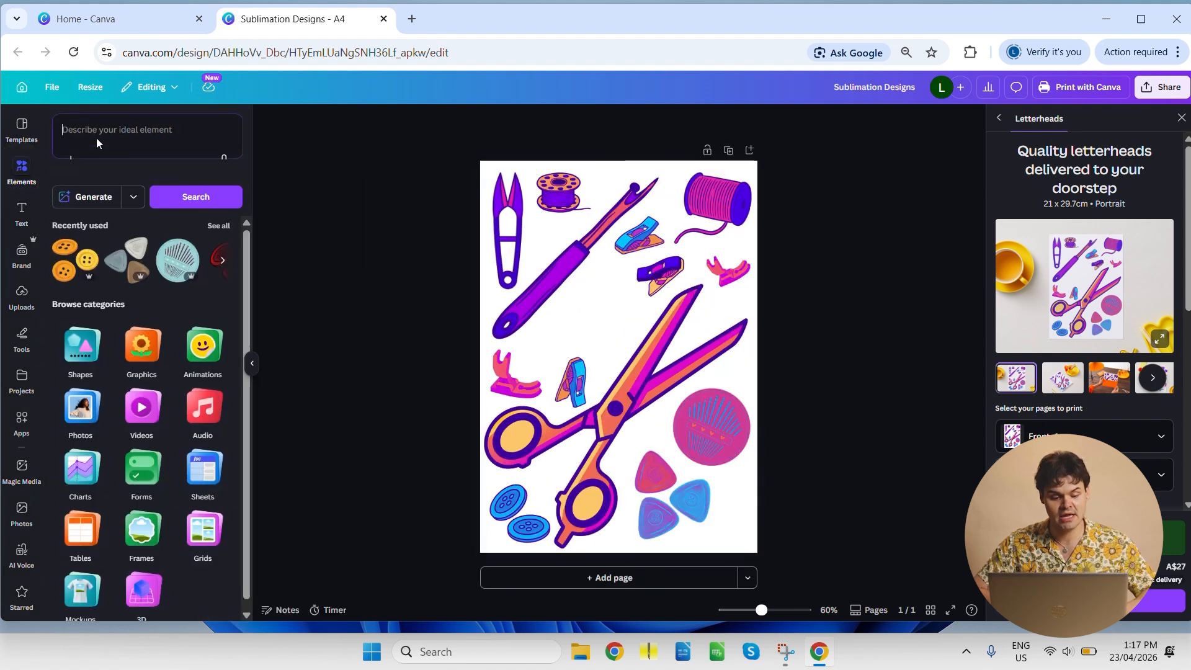
left_click(355, 185)
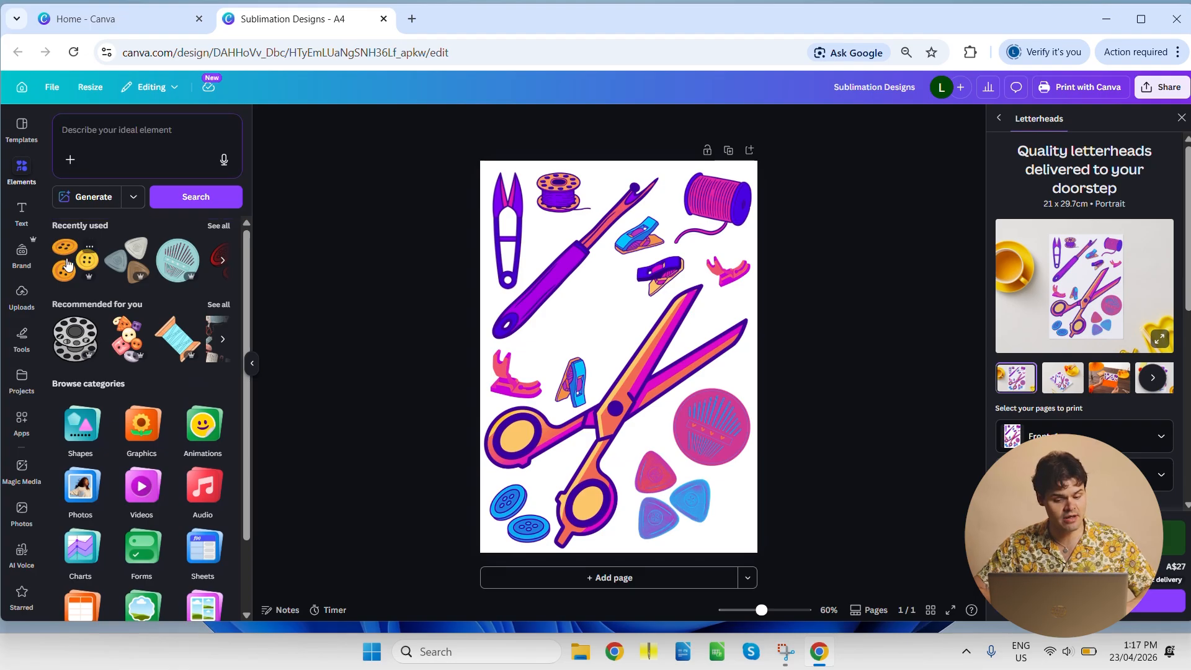
left_click(89, 141)
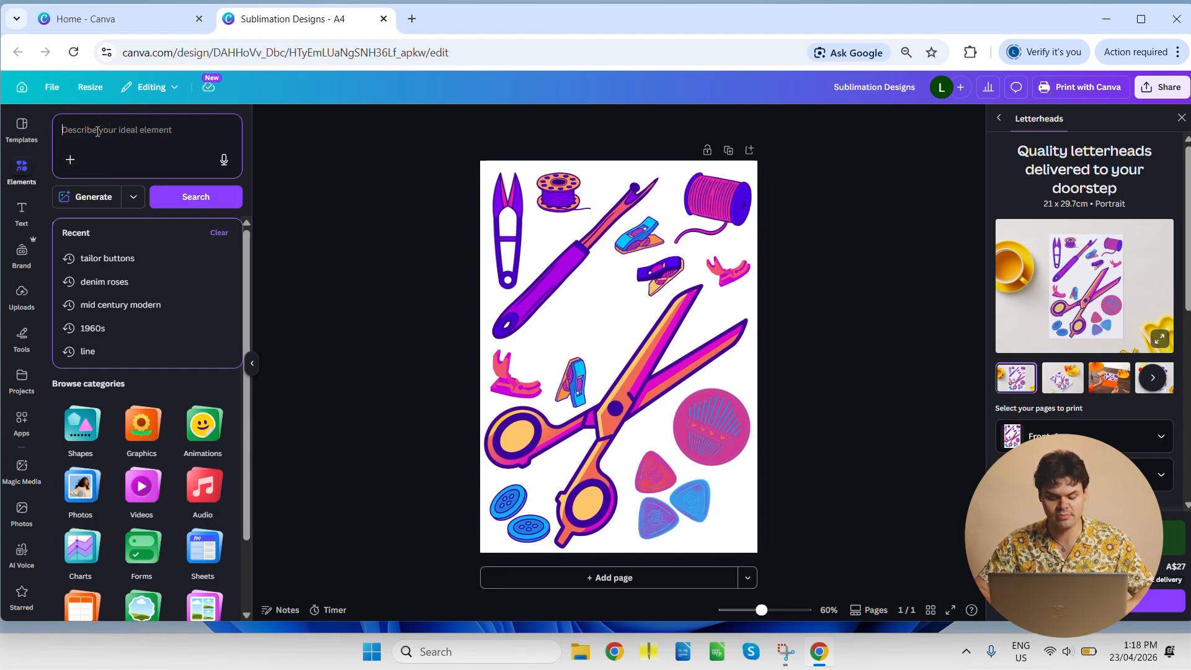
type("ts")
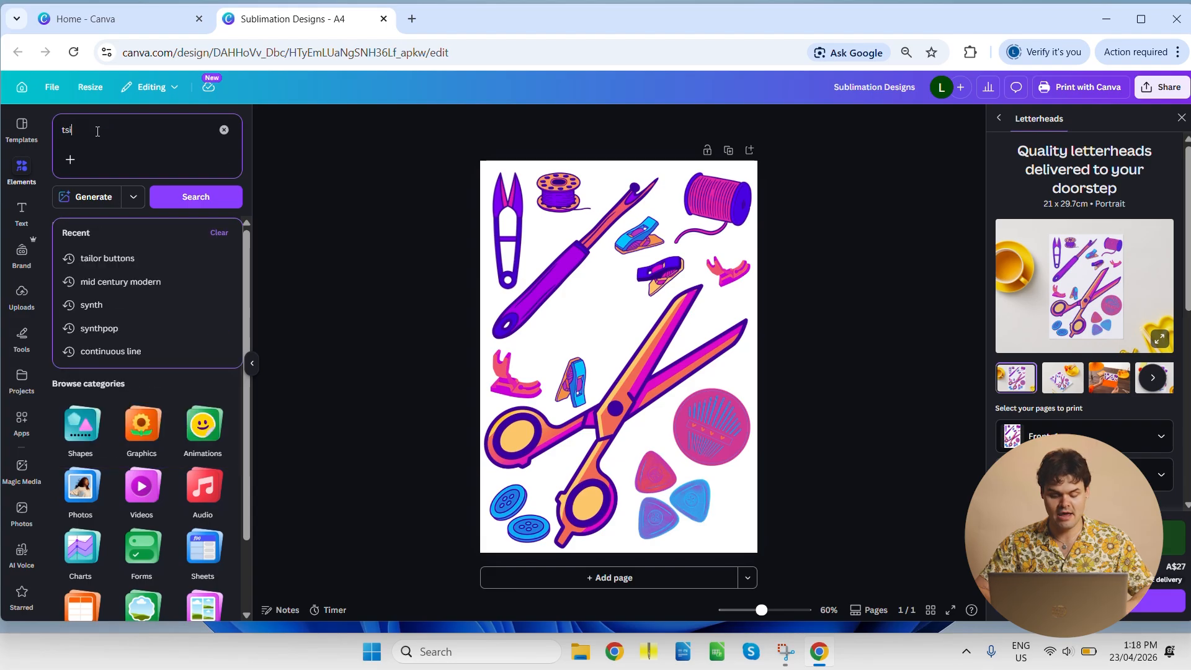
type("ilor")
key("BackSpace")
key("BackSpace")
key("BackSpace")
key("BackSpace")
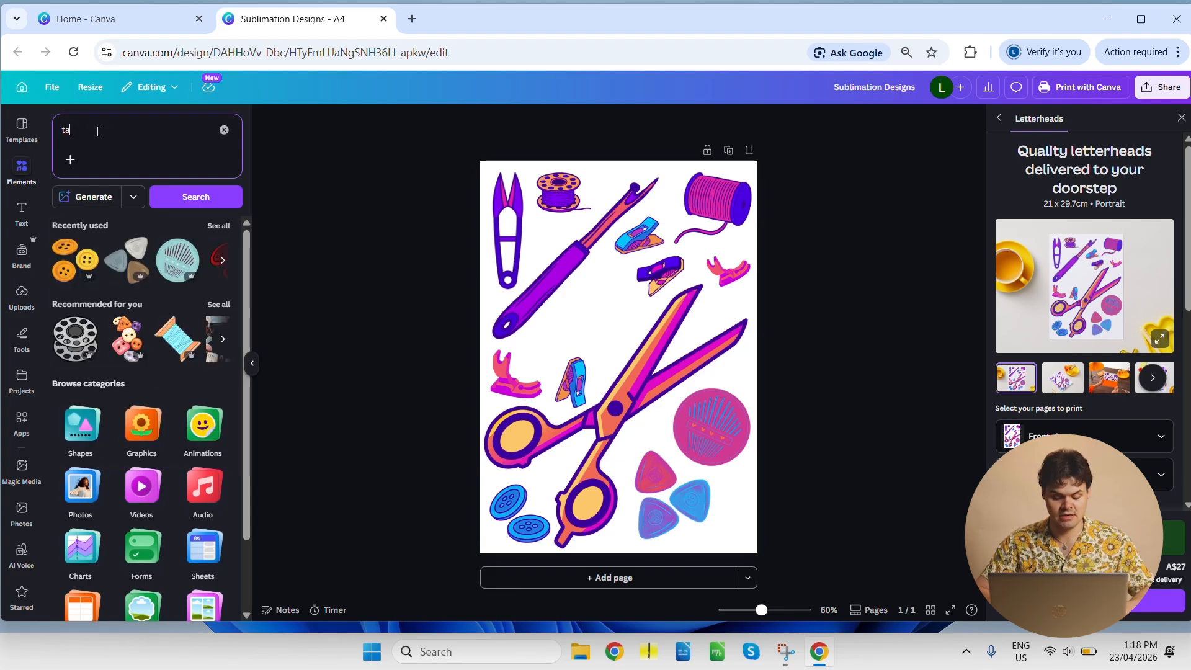
type("ilor")
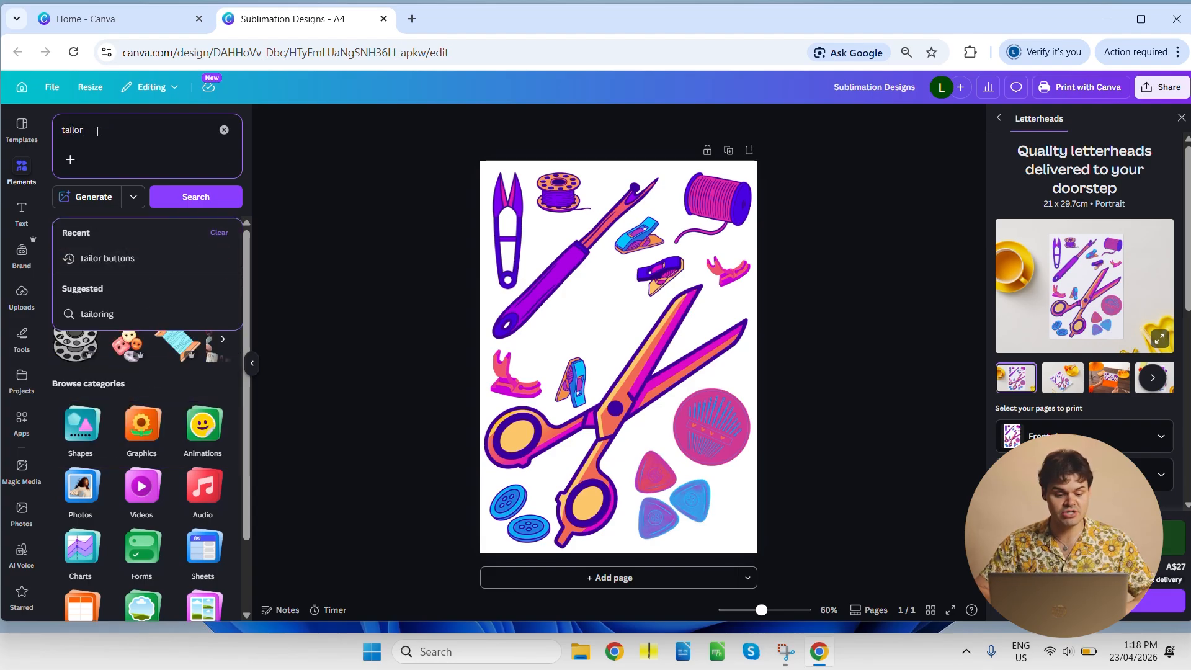
key("Return")
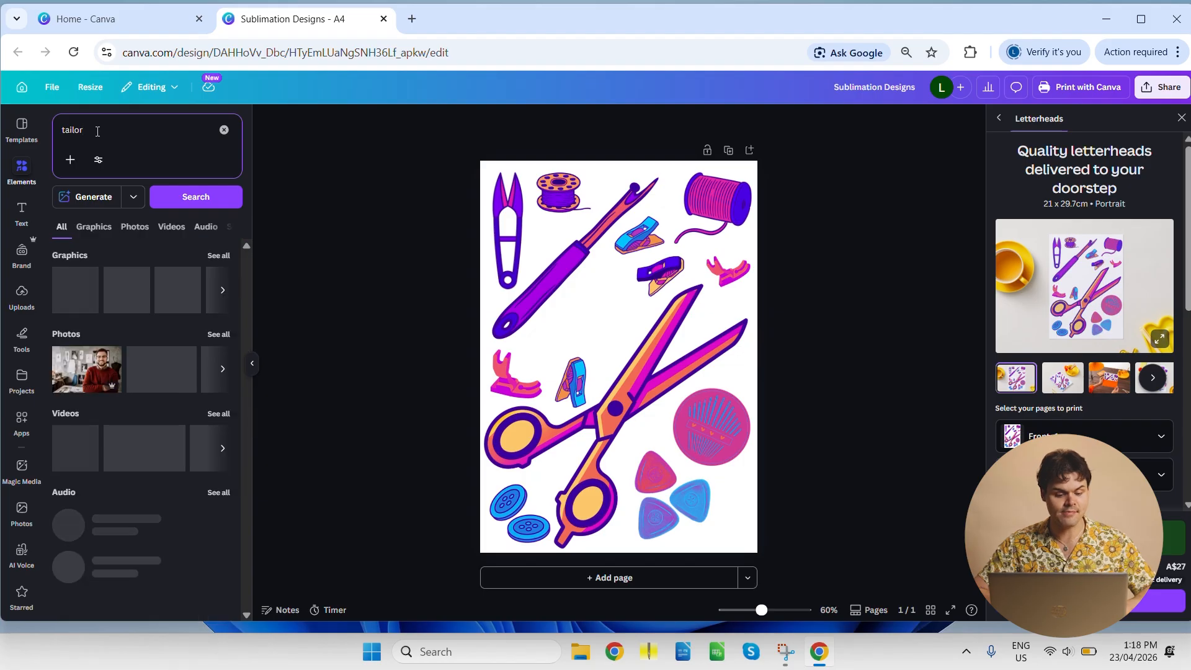
- Show all graphics results and narrow the element search to "tailor buttons"
left_click(222, 256)
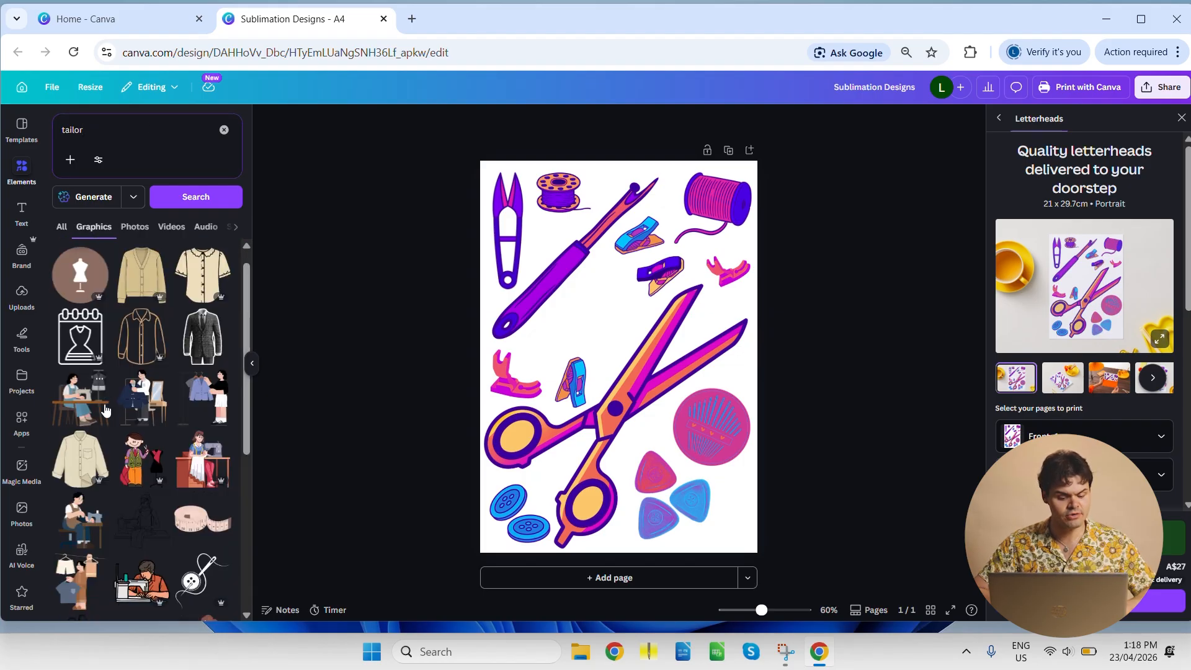
scroll(124, 397, "down", 2)
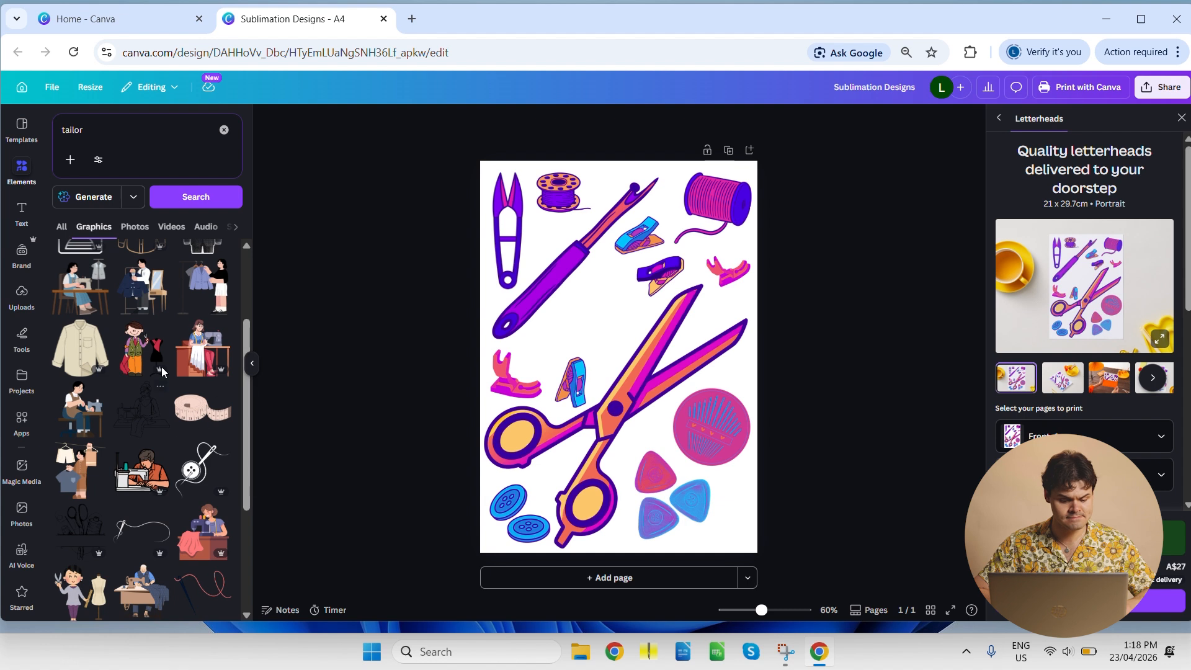
scroll(161, 367, "down", 2)
mouse_move(180, 366)
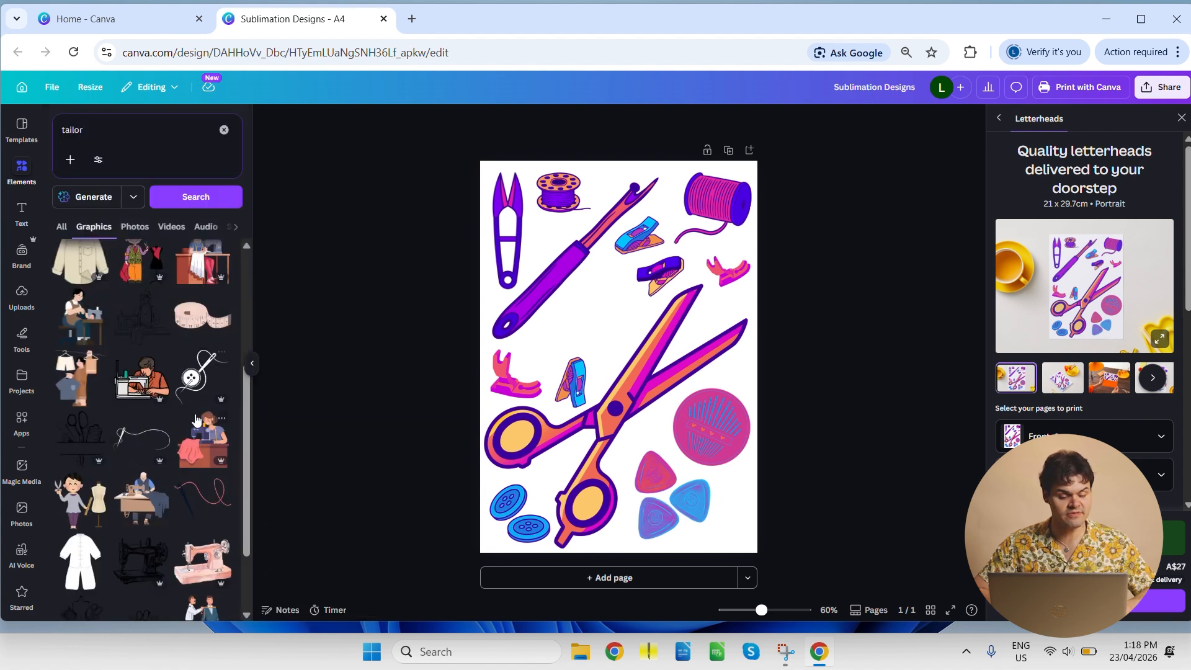
scroll(196, 421, "up", 4)
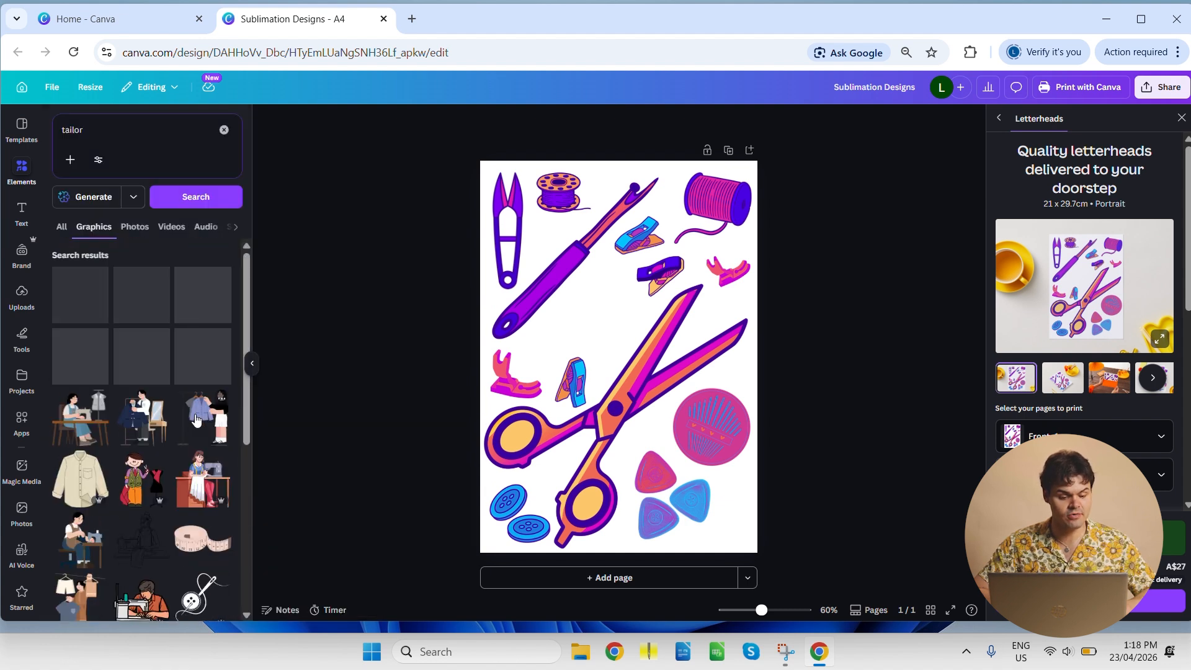
left_click(103, 145)
type("buttons")
key("Return")
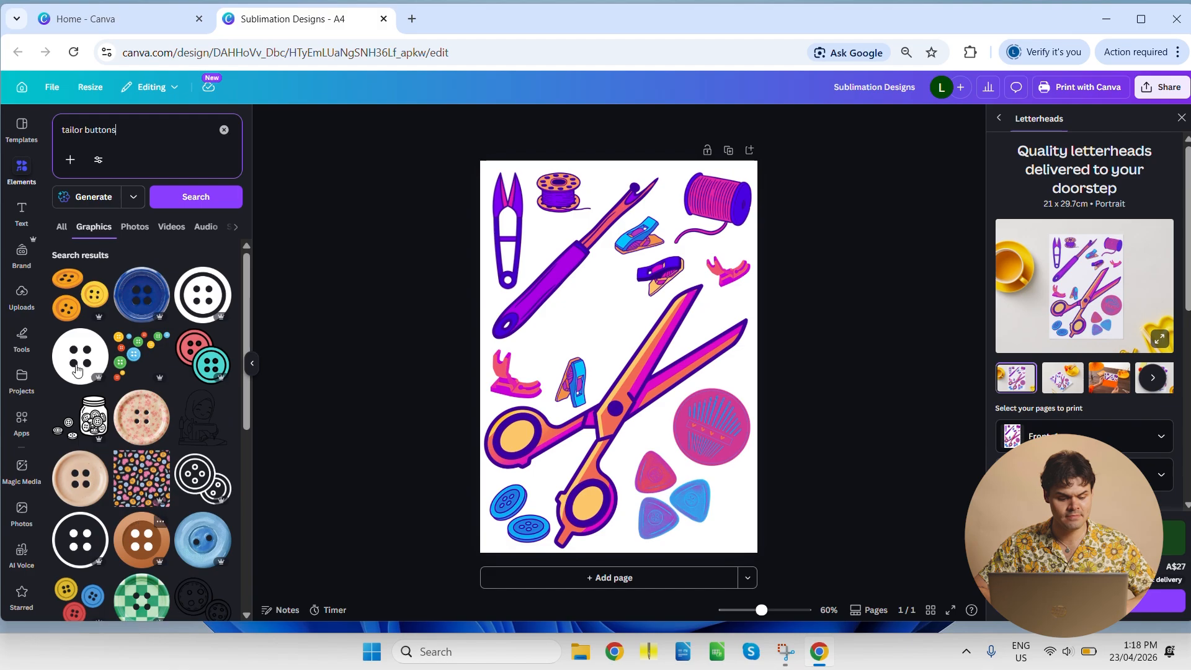
- Add the orange and yellow three-button graphic, shrink and rotate it, and fit it into the gap between the seam ripper and the scissors
left_click(74, 302)
left_click_drag(549, 302, 557, 320)
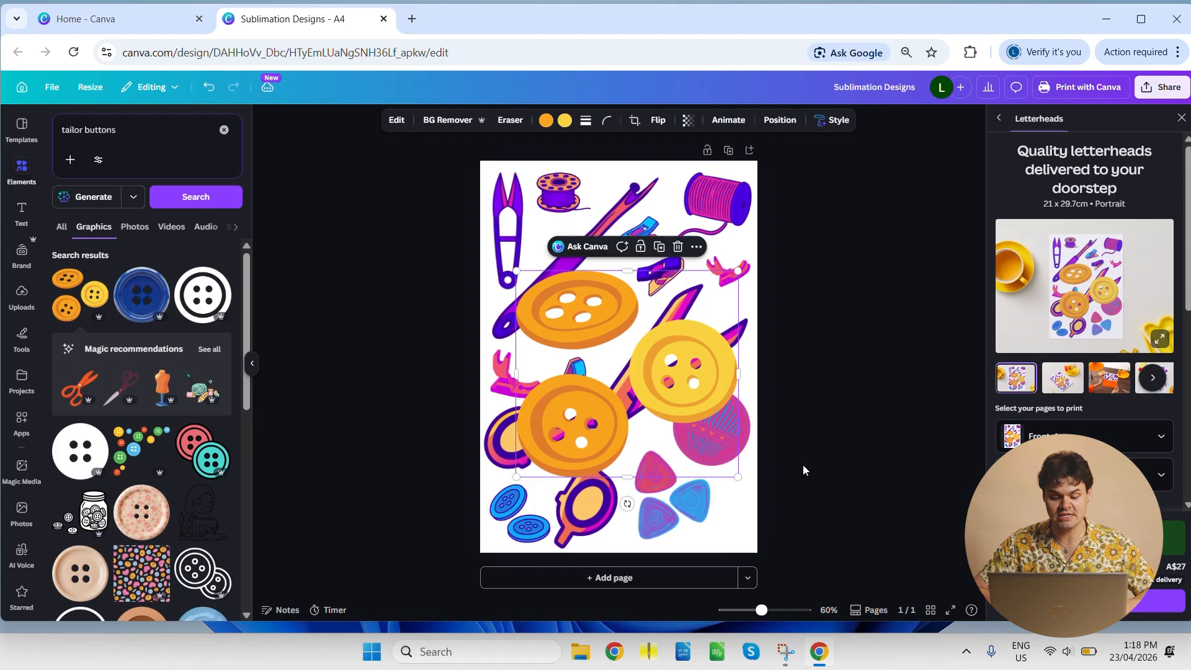
left_click_drag(737, 476, 604, 354)
mouse_move(555, 324)
left_mouse_down()
mouse_move(615, 340)
mouse_move(535, 327)
left_mouse_up()
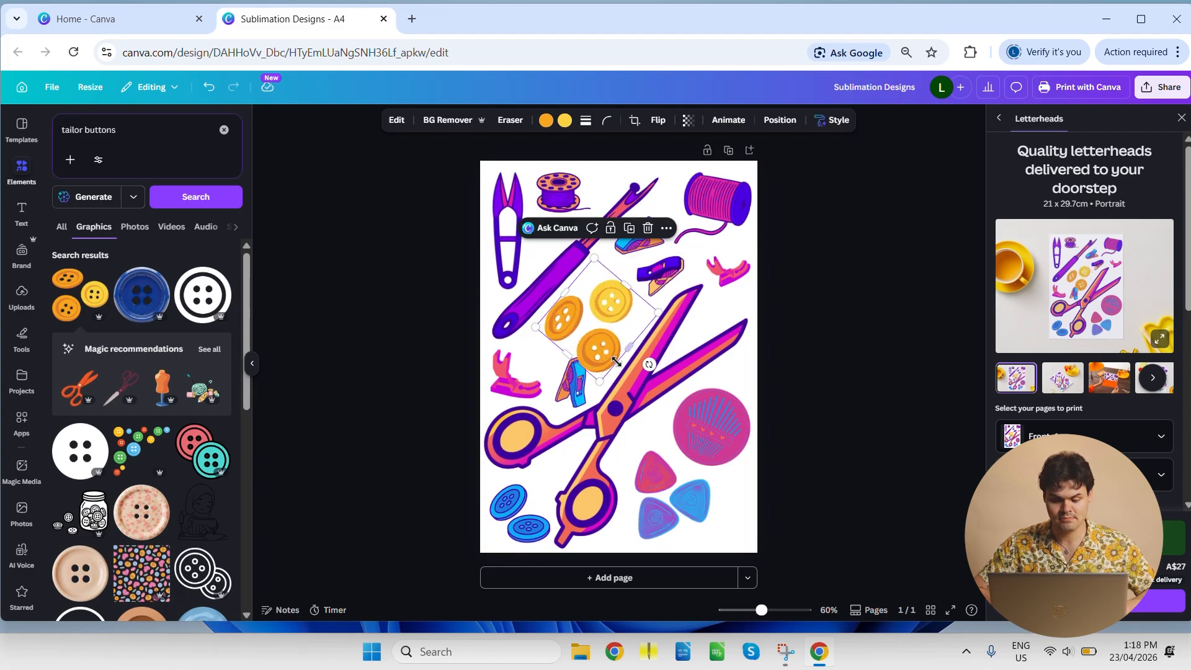
left_click_drag(600, 352, 605, 363)
left_click_drag(598, 320, 602, 330)
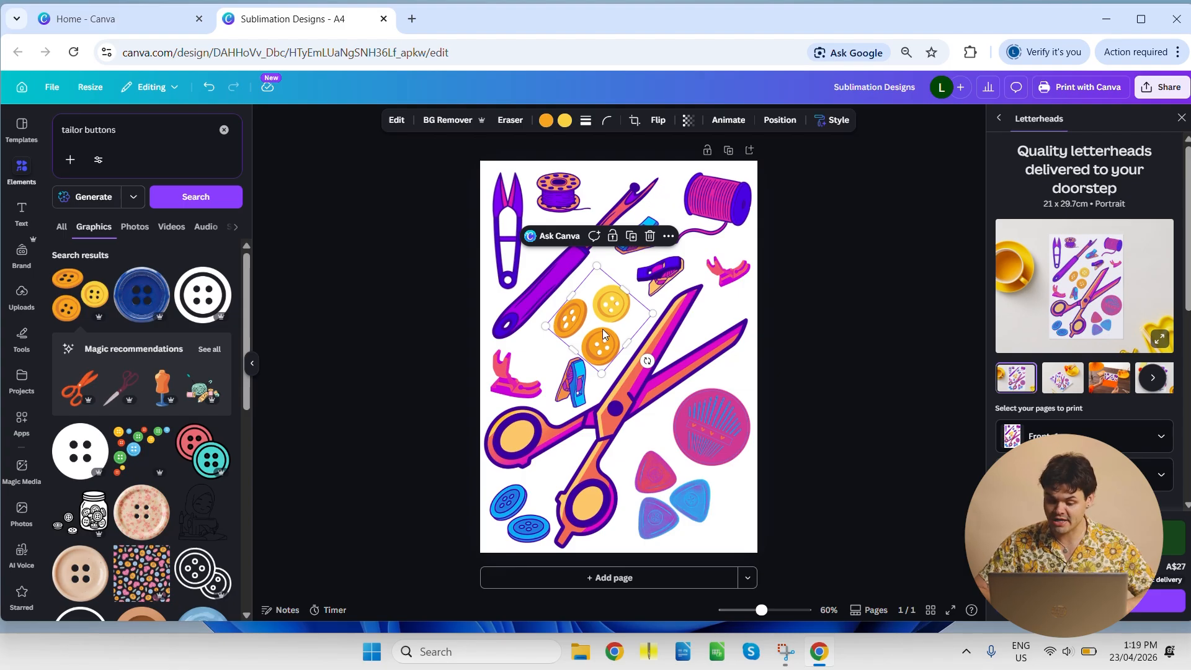
left_click_drag(602, 326, 604, 322)
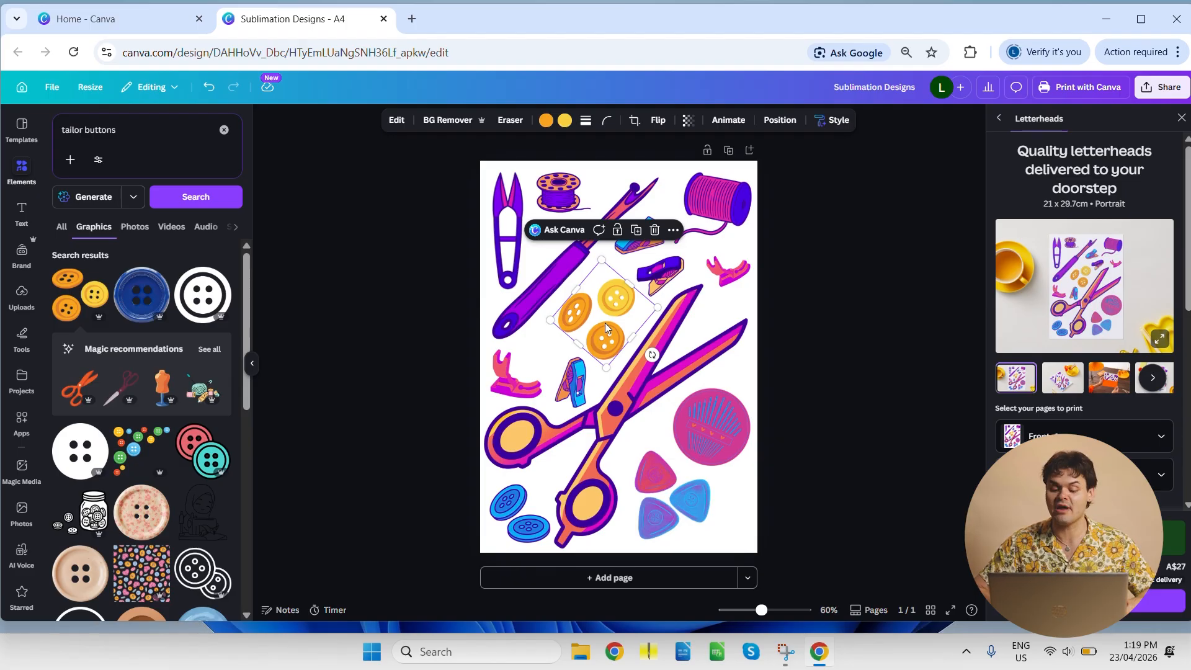
left_click(416, 285)
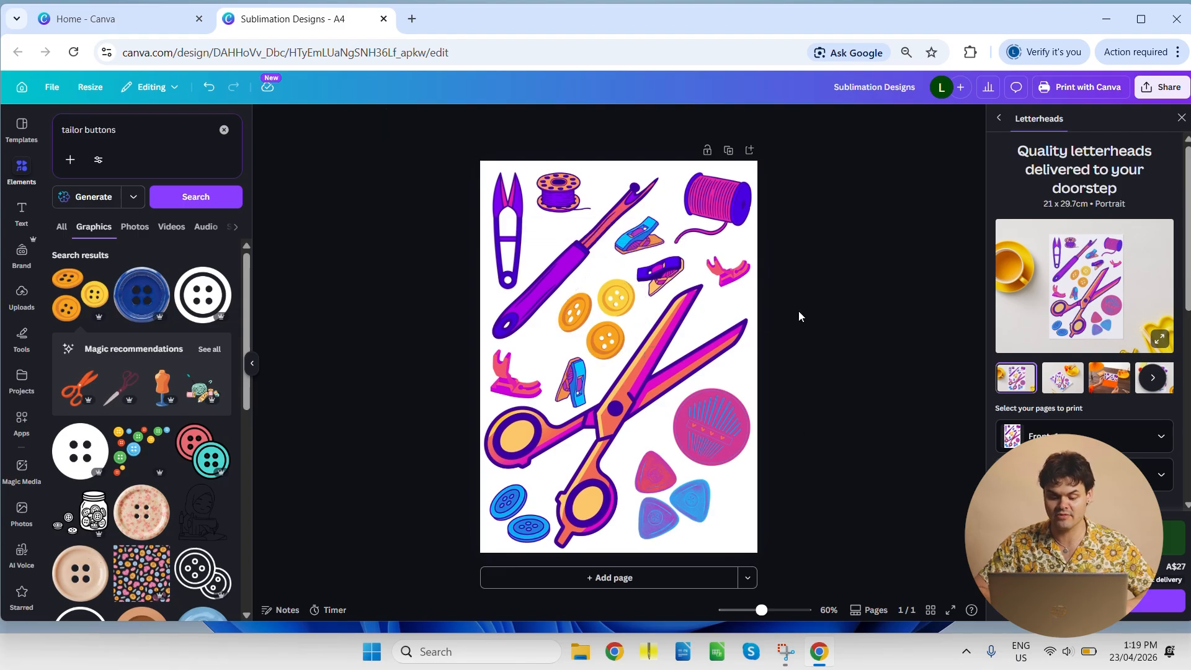
- Apply the Heatwave filter from Colour Pop to the orange and yellow buttons graphic
left_click(606, 333)
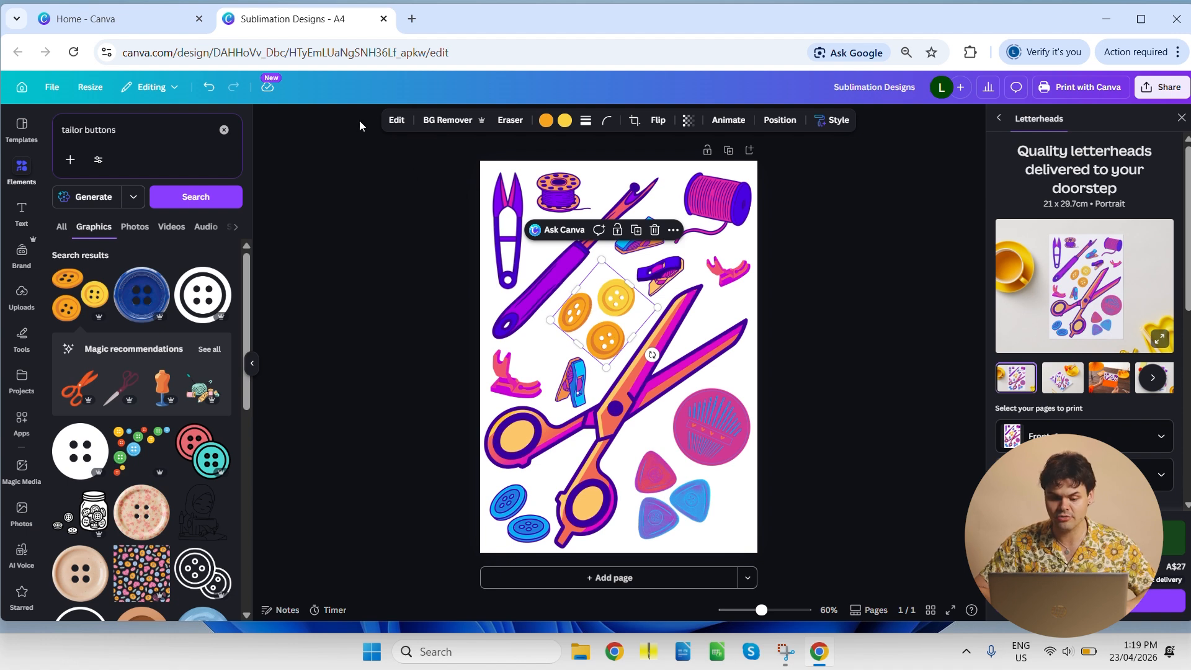
left_click(397, 121)
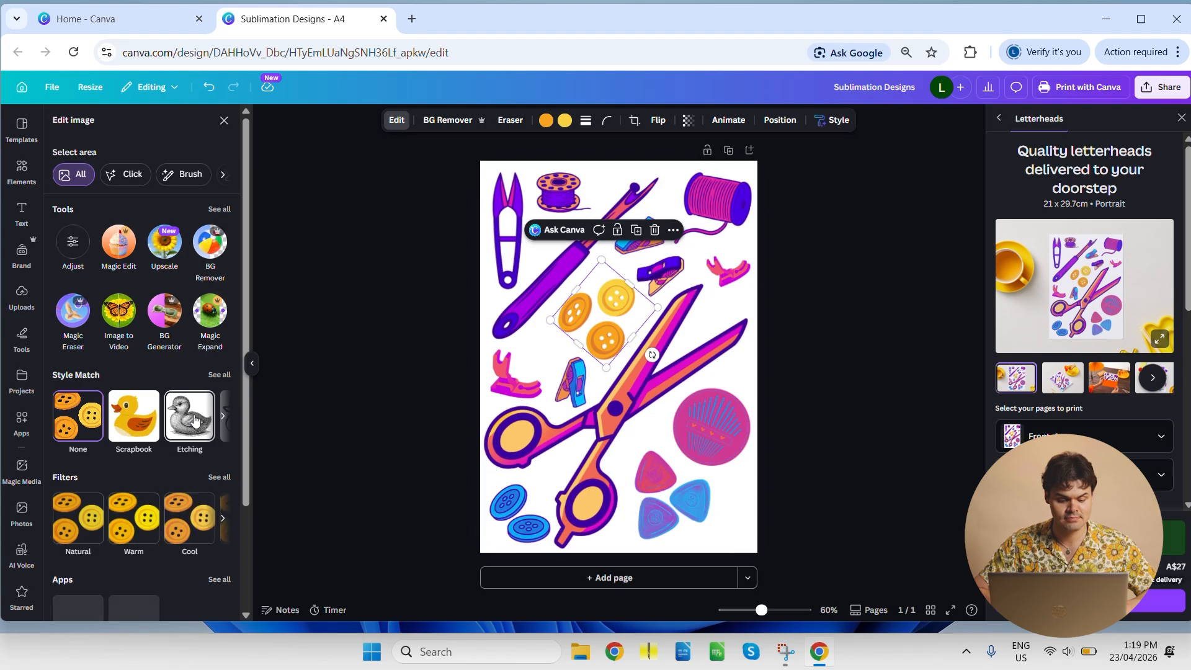
left_click(225, 479)
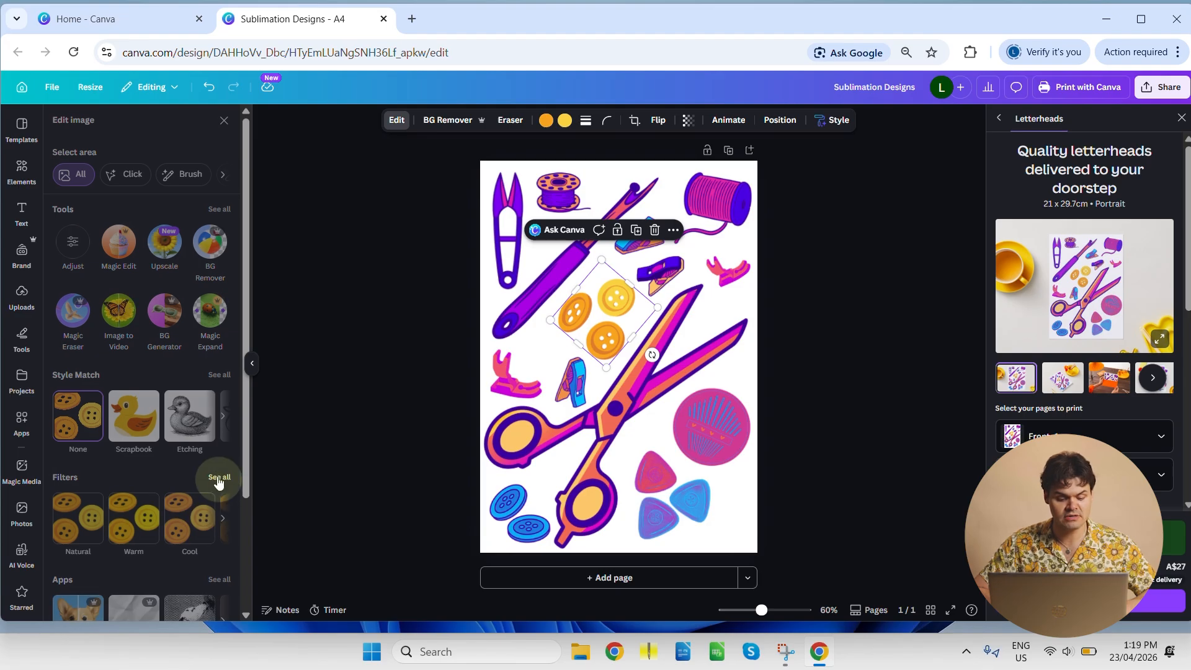
scroll(236, 237, "down", 15)
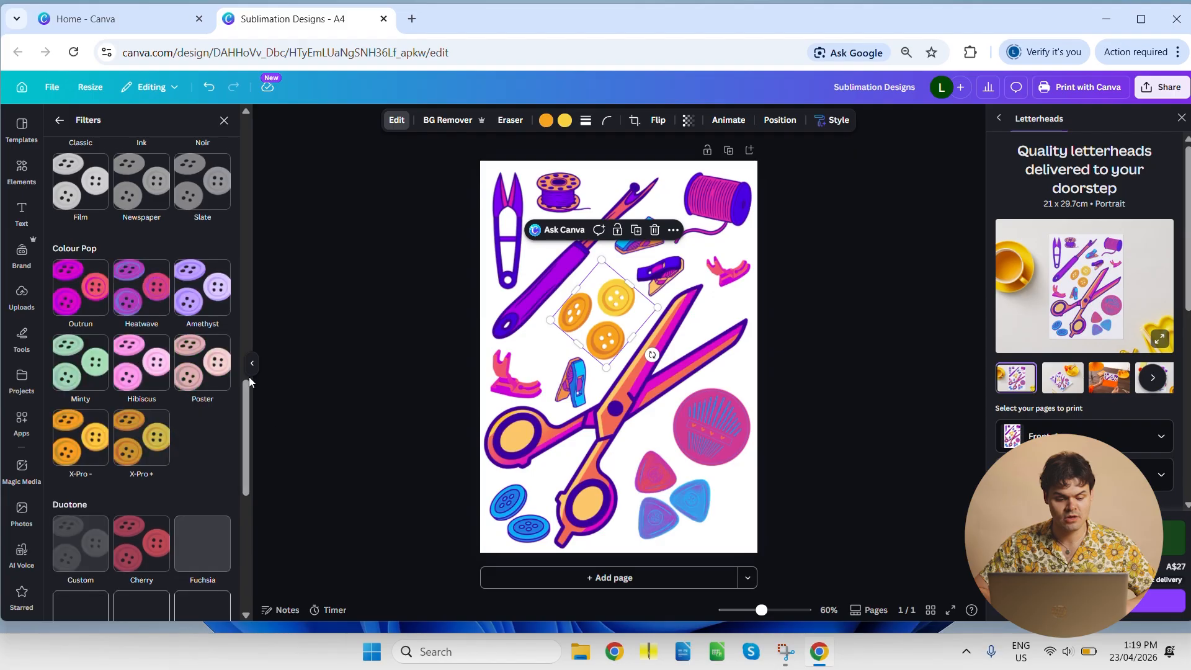
left_click(133, 295)
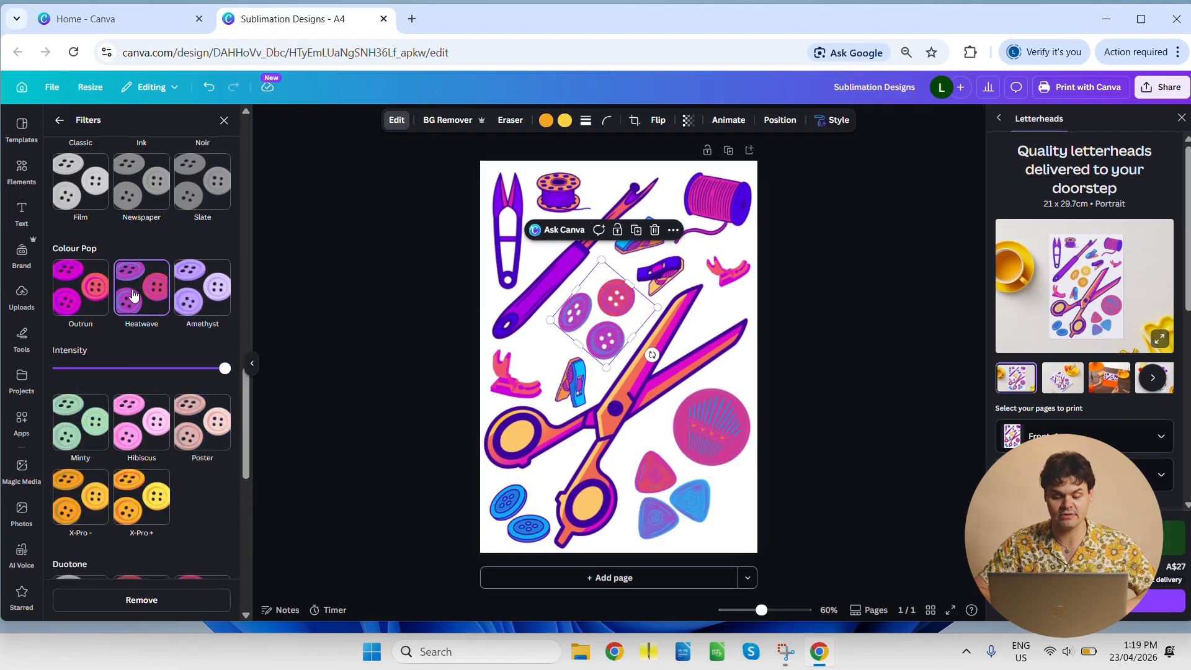
- Close the filter options and deselect the three-button graphic
left_click(421, 332)
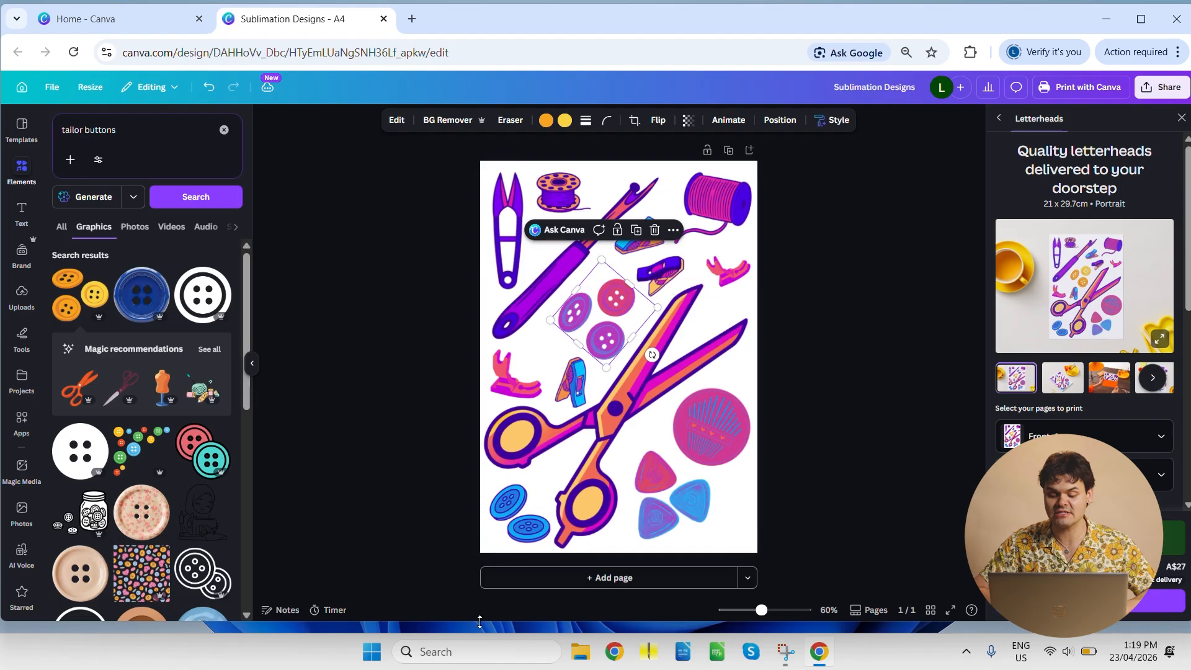
left_click(418, 285)
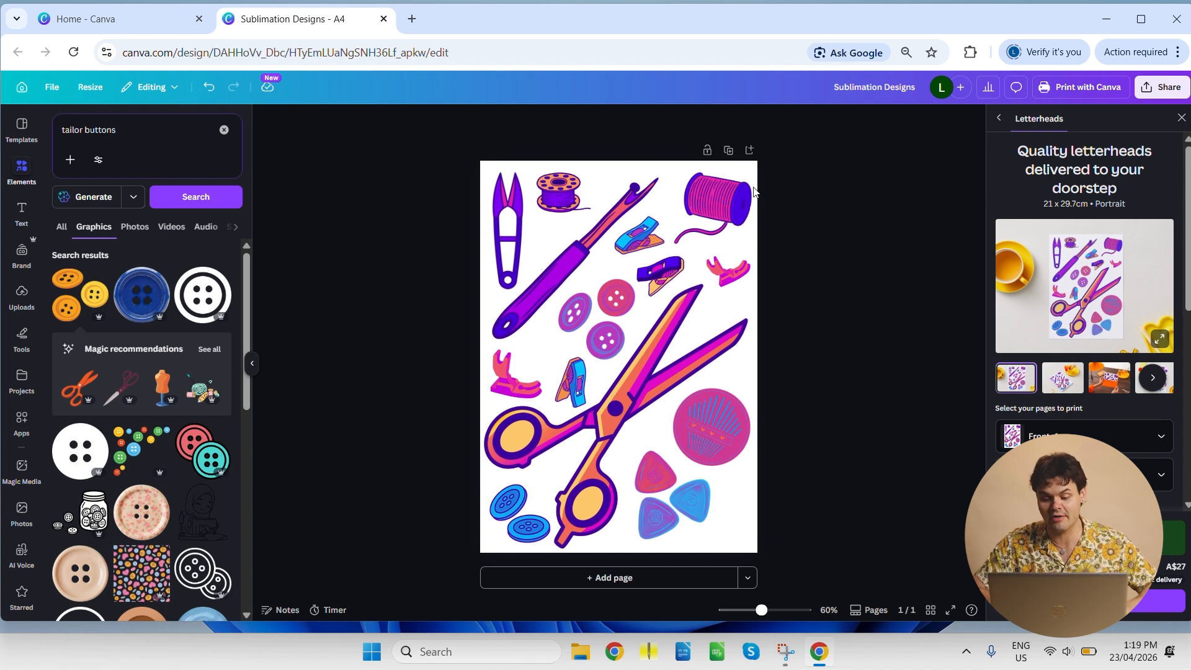
- Test the thread spool against the page's danger zone, keeping it inside the margin, and close the Letterheads print options
left_click_drag(709, 215, 737, 192)
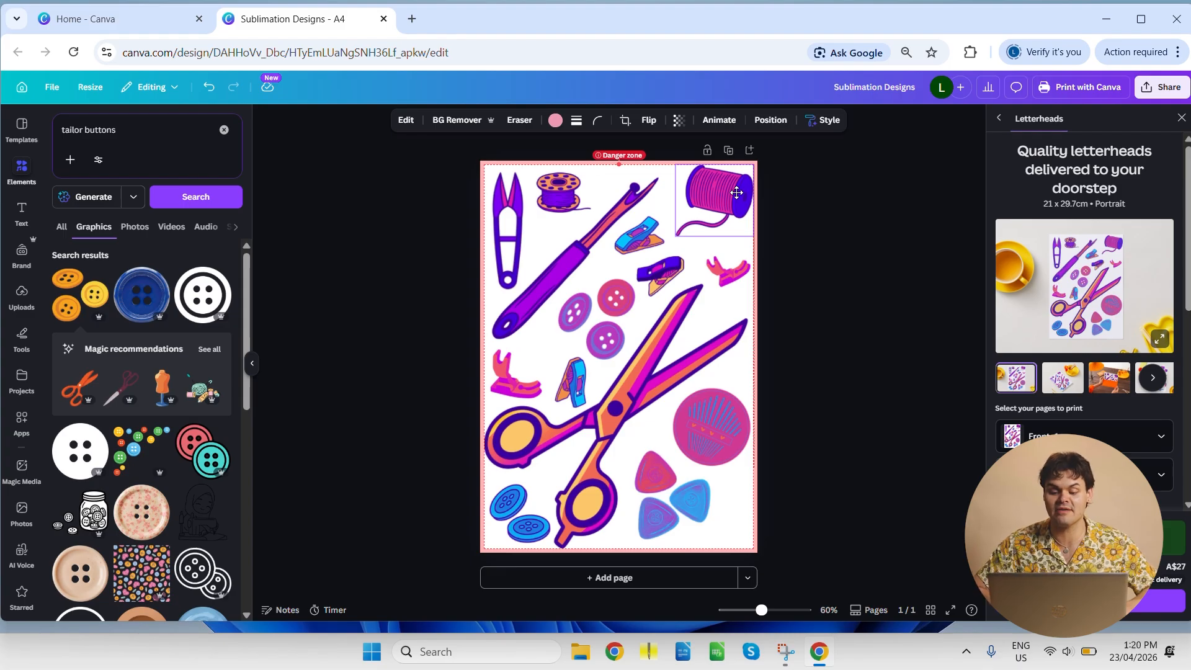
left_click_drag(736, 192, 737, 199)
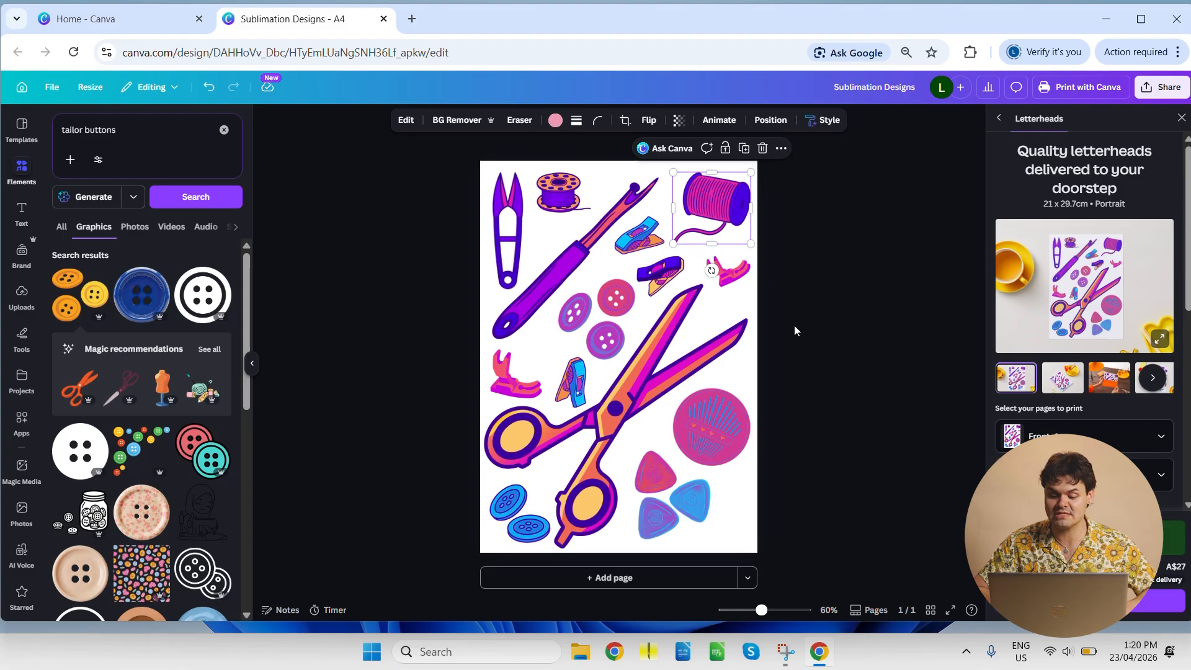
left_click(826, 352)
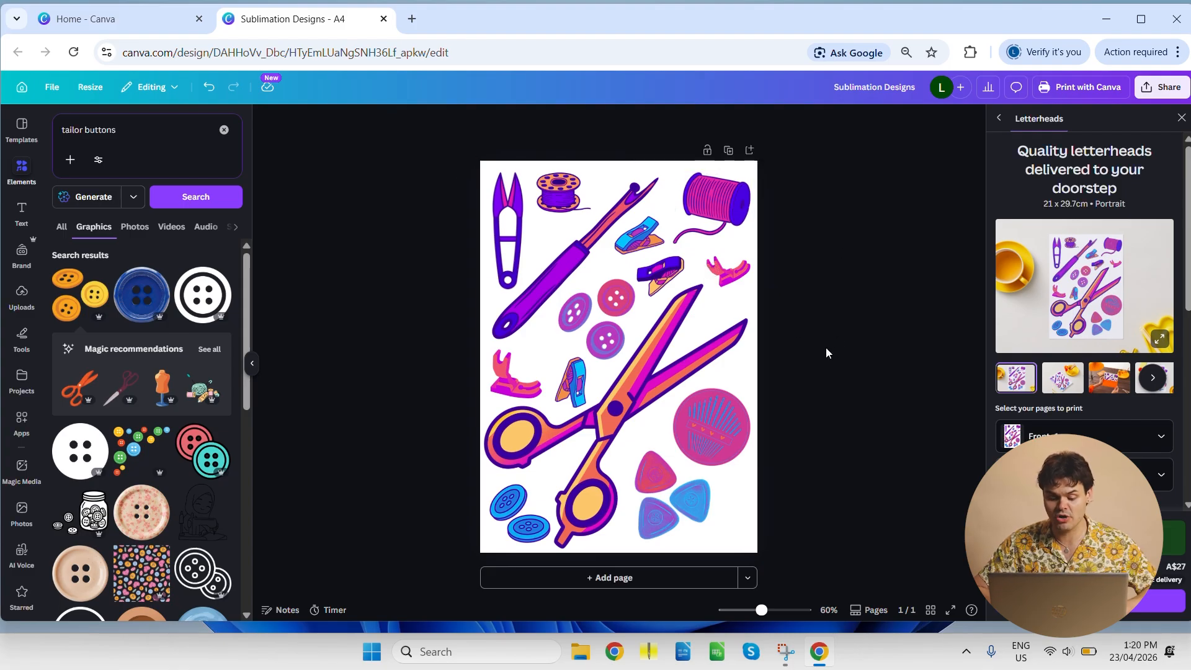
left_click(1179, 118)
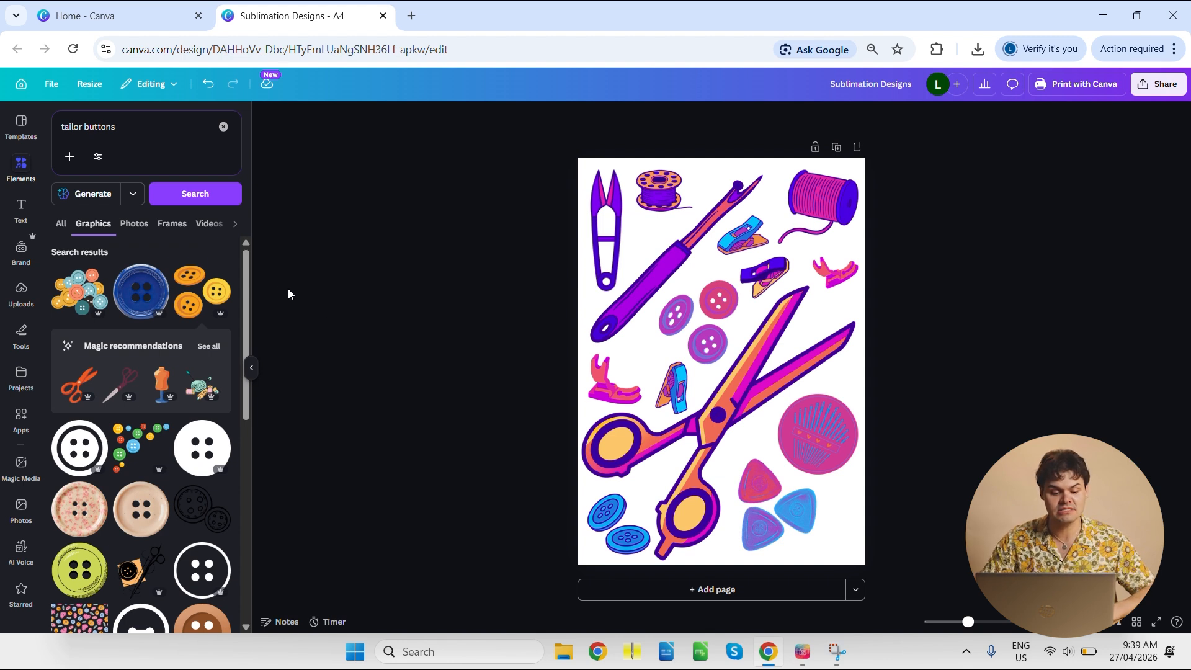
- Upload the image SewingTest.jpg from the Pictures folder to the design's uploads
left_click(22, 312)
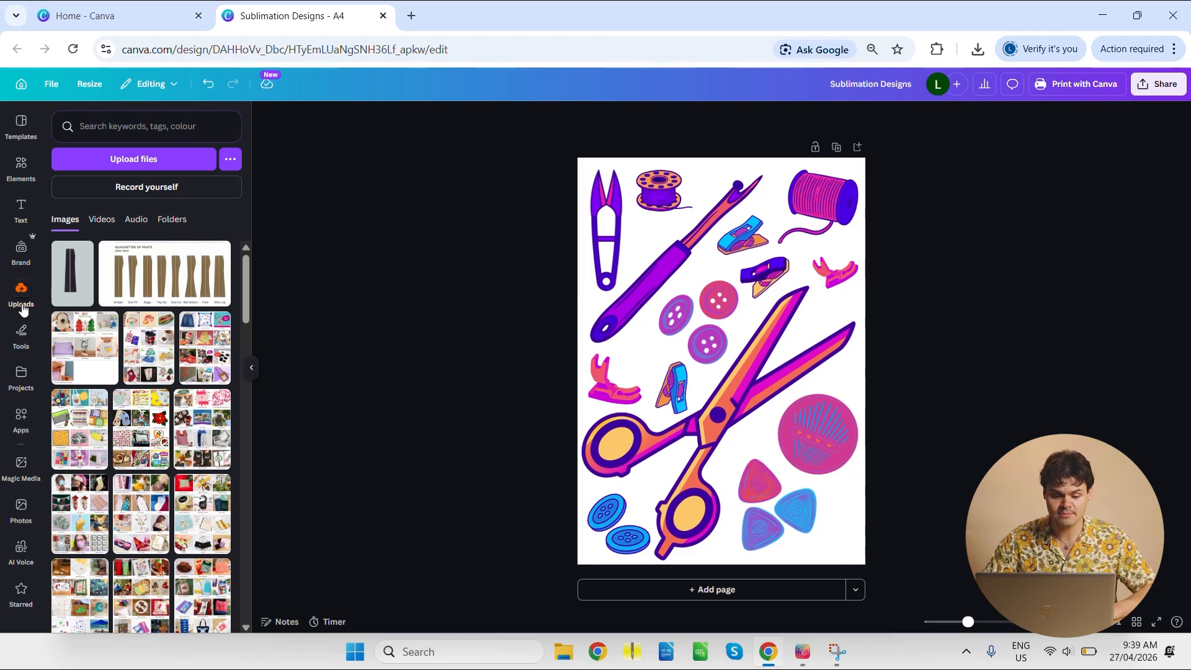
left_click(110, 160)
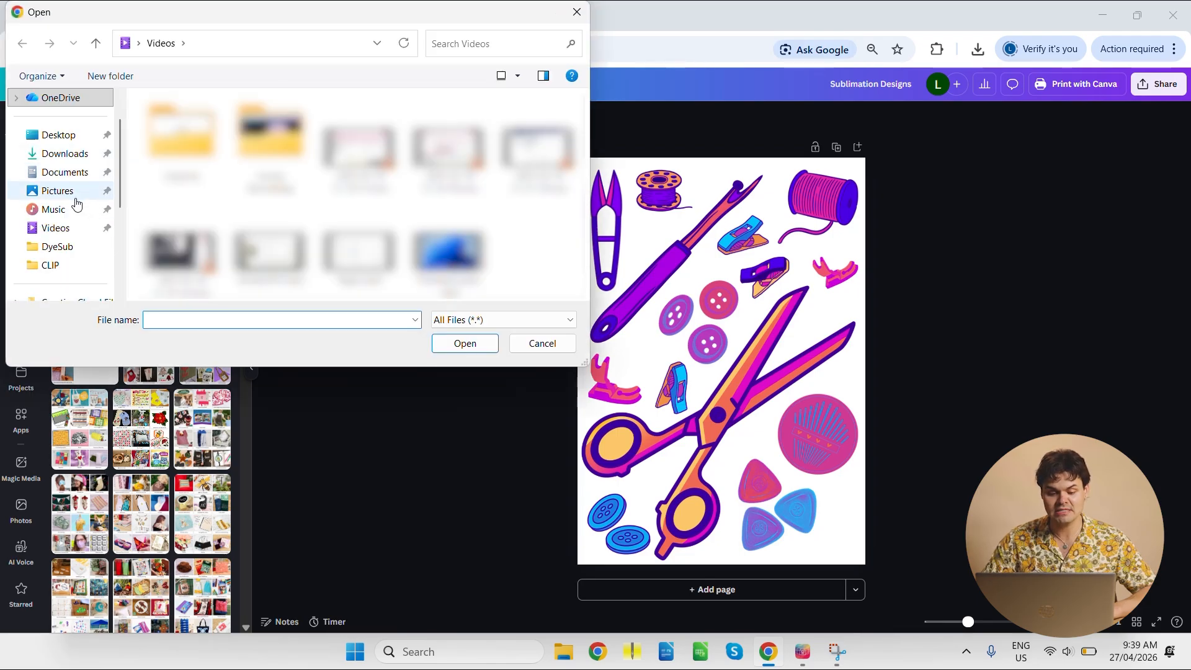
left_click(73, 196)
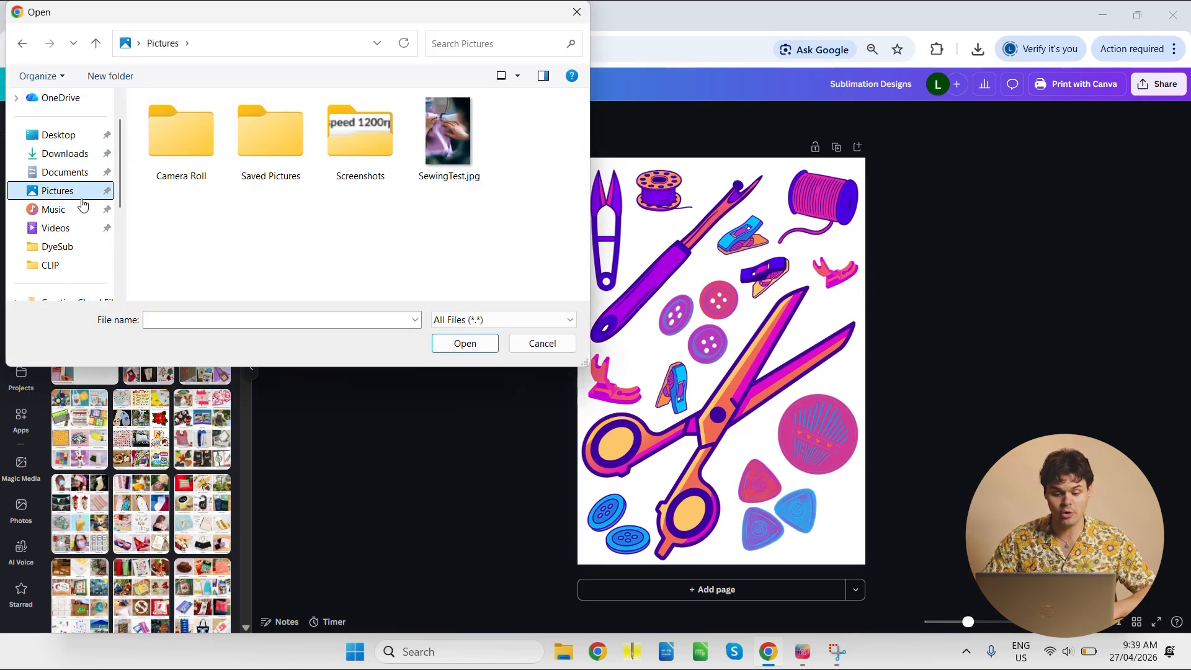
left_click(429, 166)
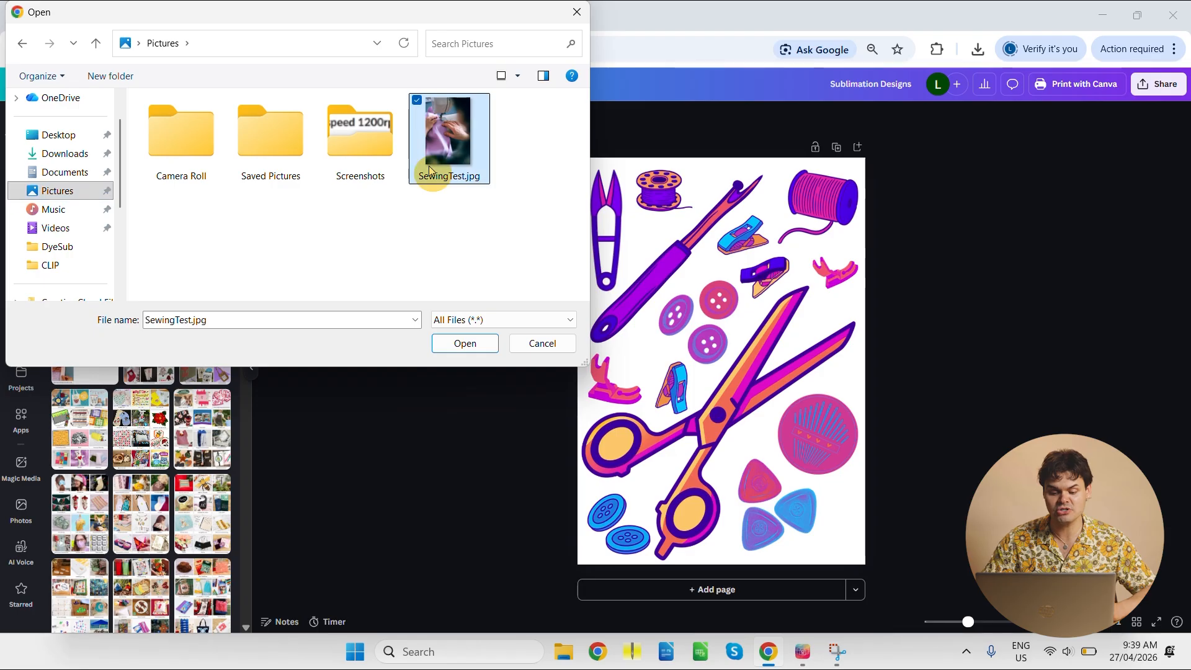
left_click(463, 347)
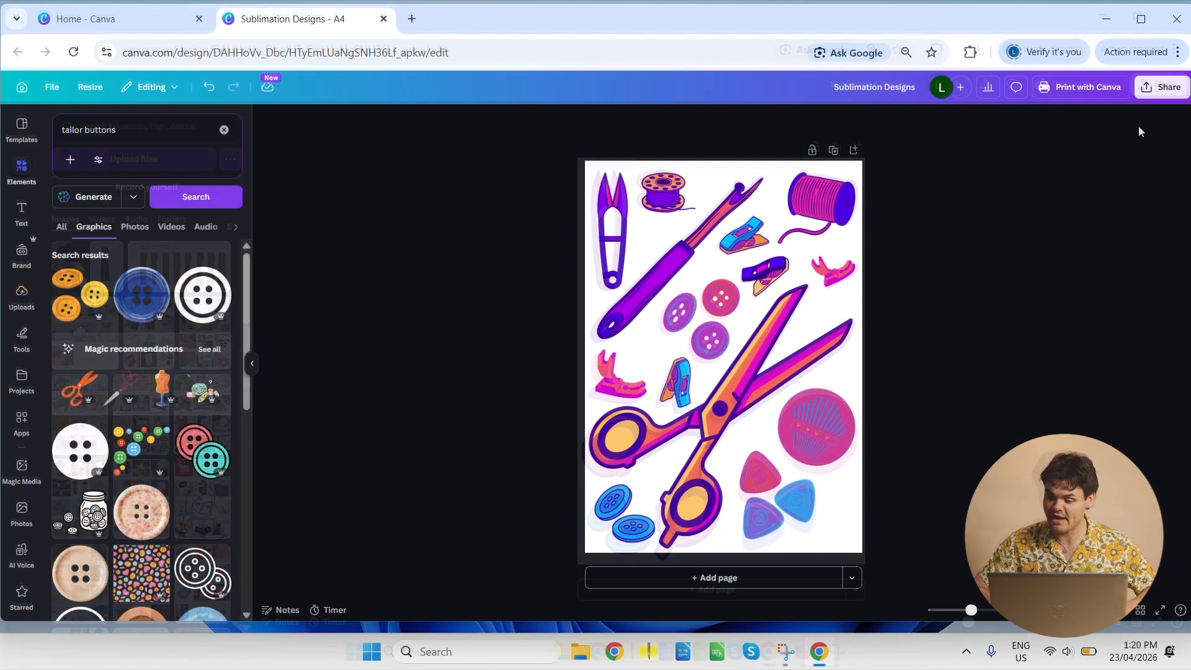
- Download the design as a PDF Print file with the RGB colour profile
left_click(1162, 89)
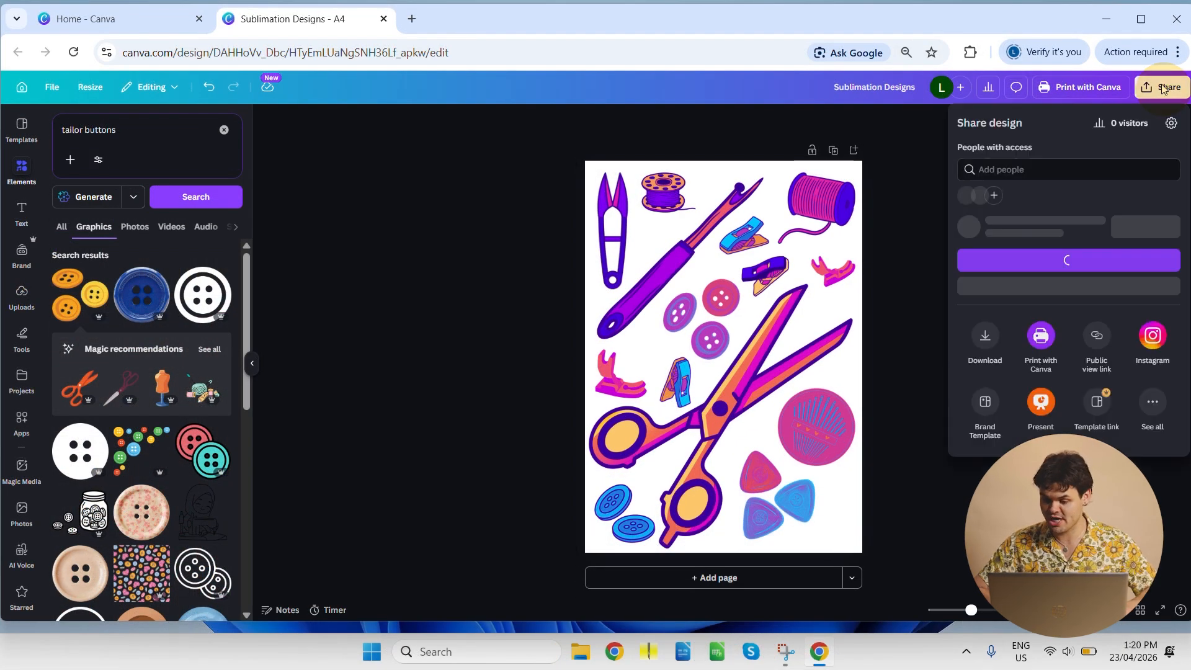
left_click(984, 360)
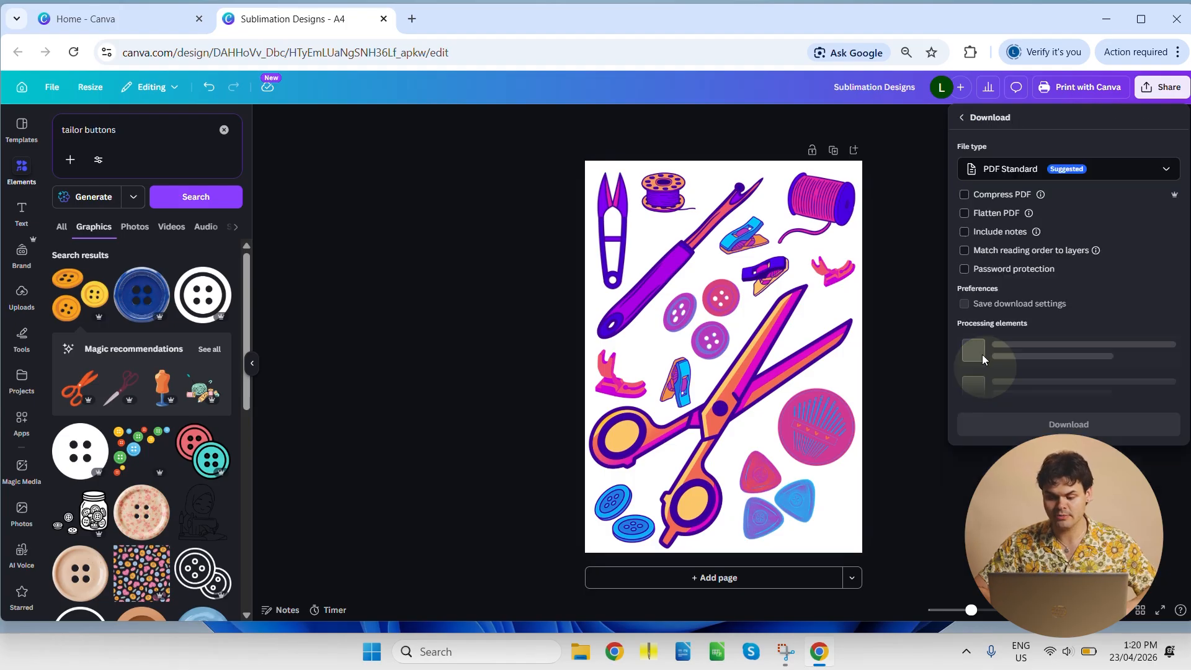
left_click(1002, 177)
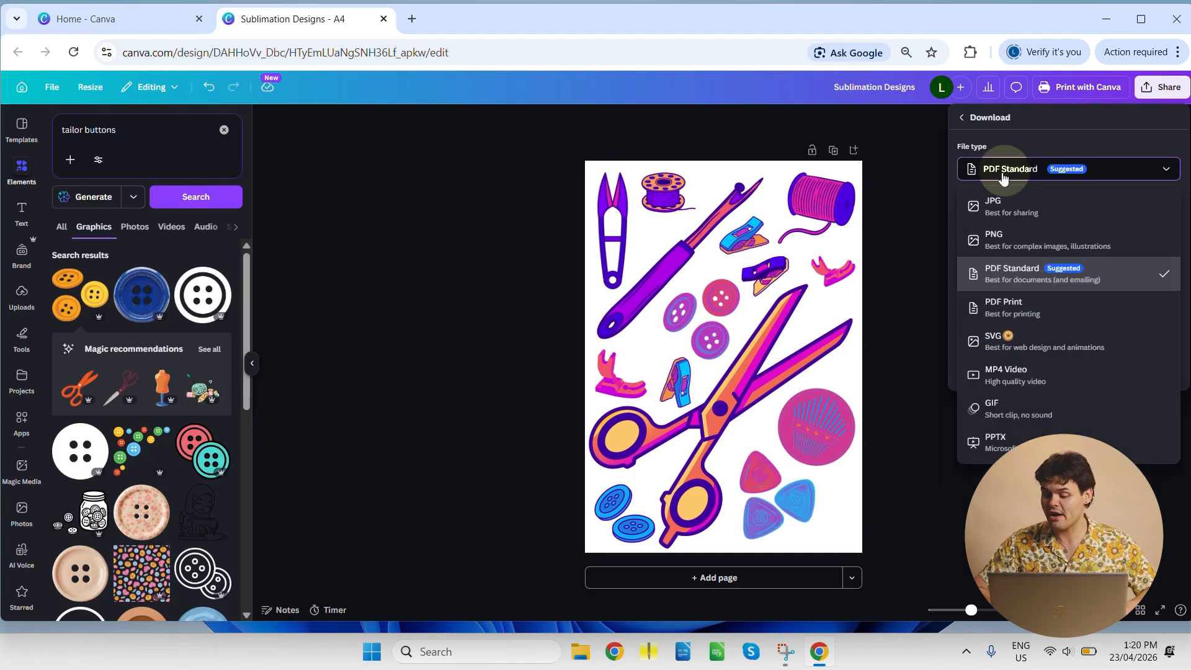
left_click(1001, 317)
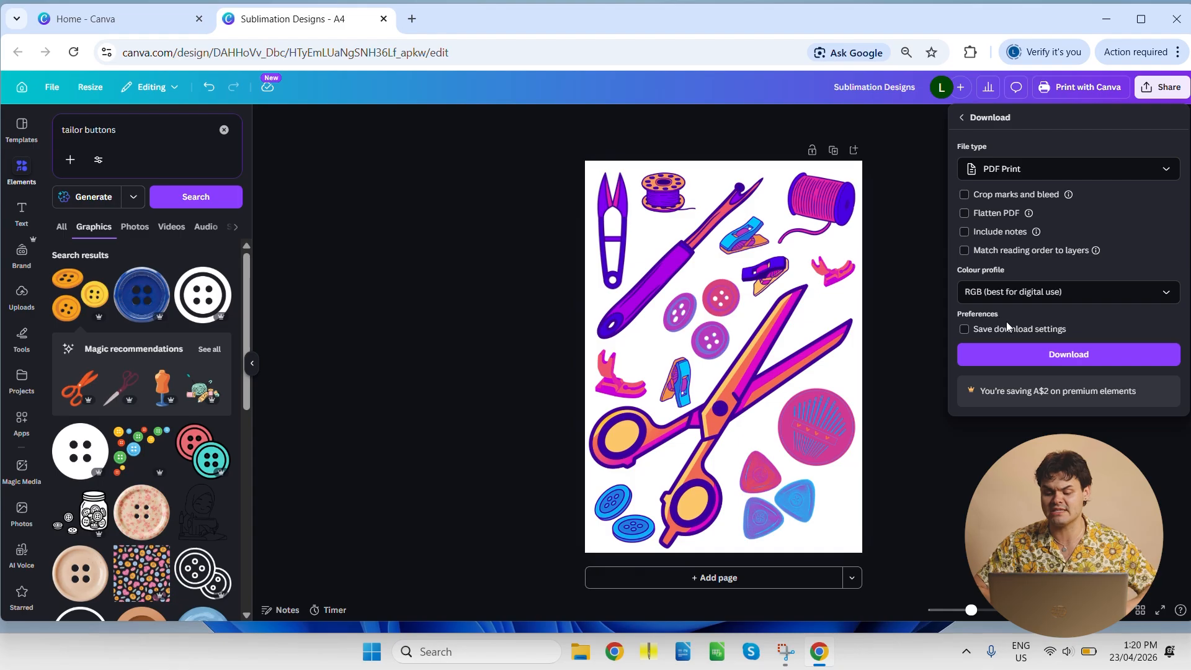
left_click(1031, 353)
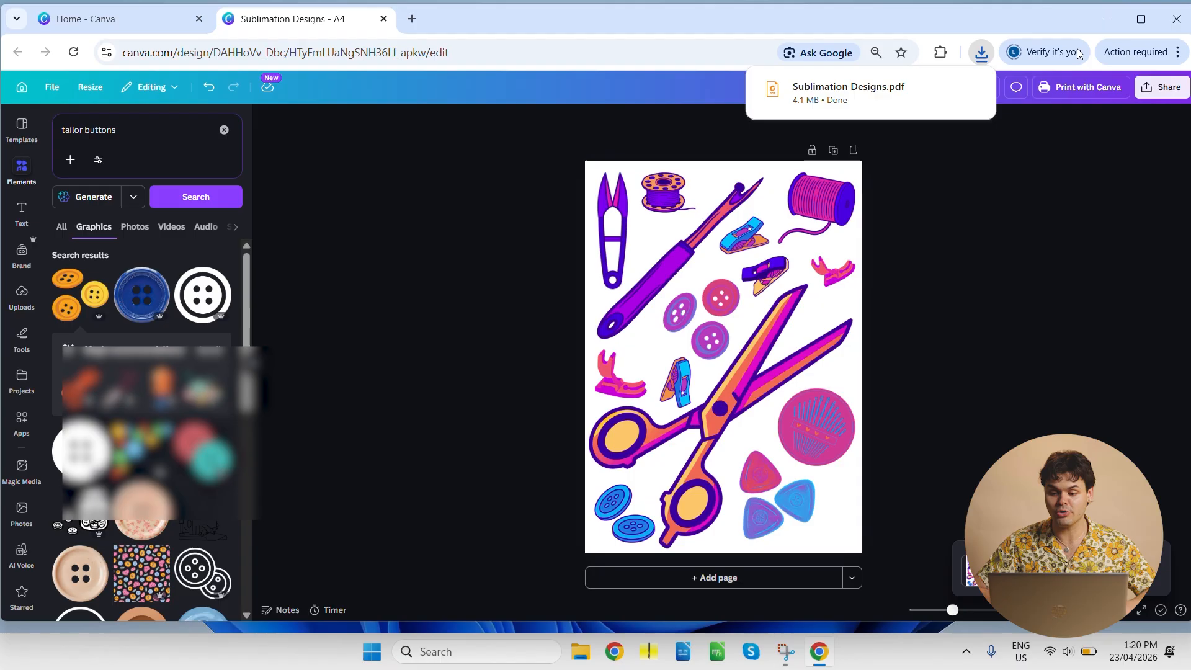
- Minimise the browser and open Sublimation Designs.pdf from the Downloads folder in File Explorer
left_click(1106, 20)
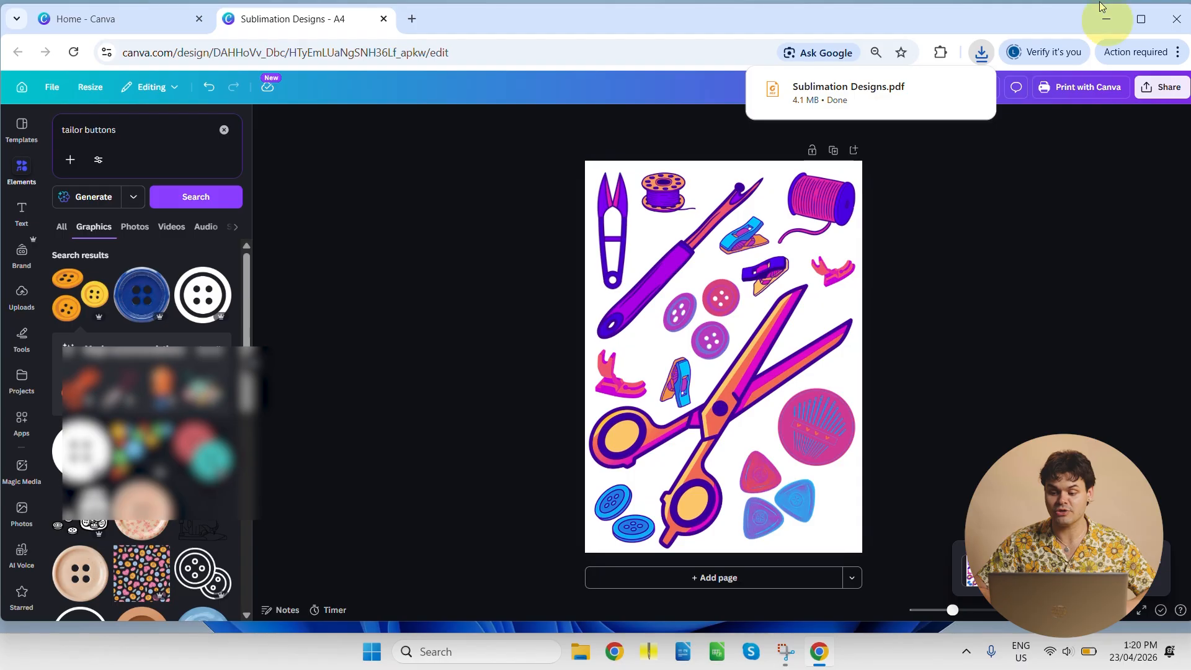
left_click(1102, 24)
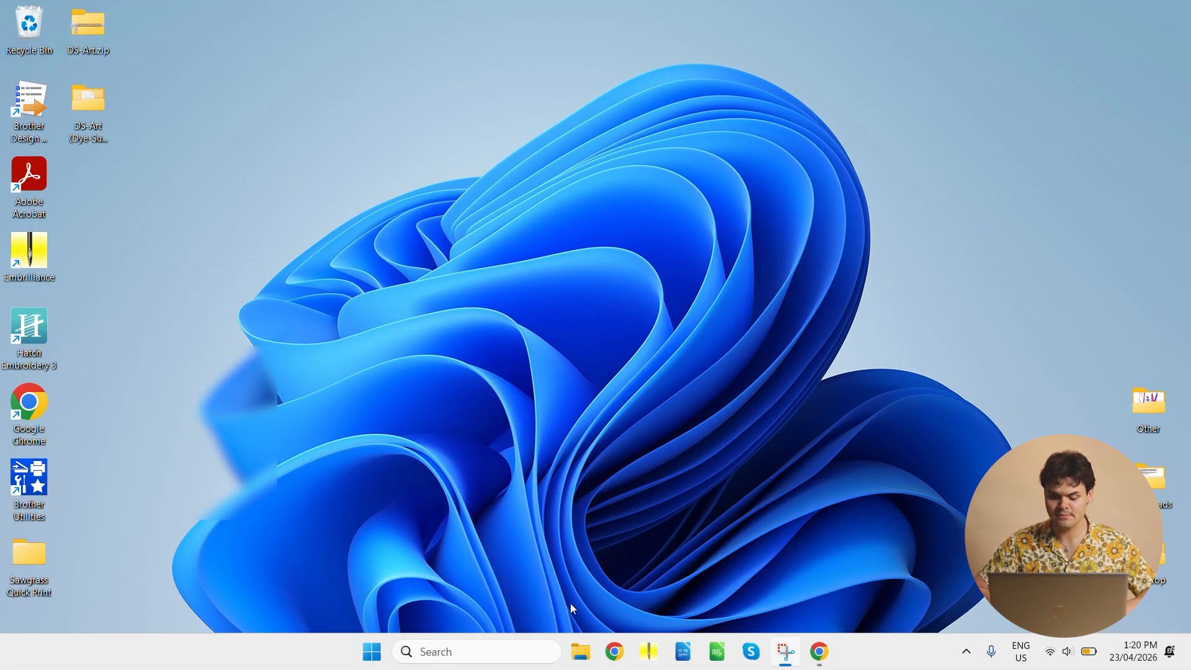
left_click(581, 650)
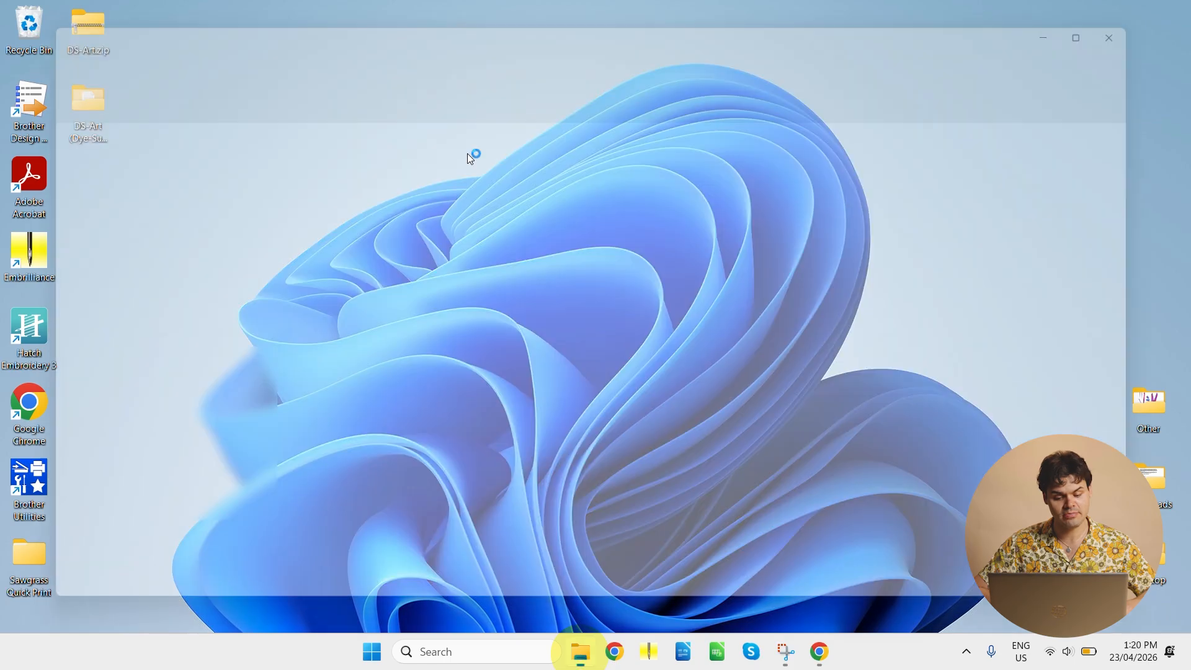
left_click(135, 222)
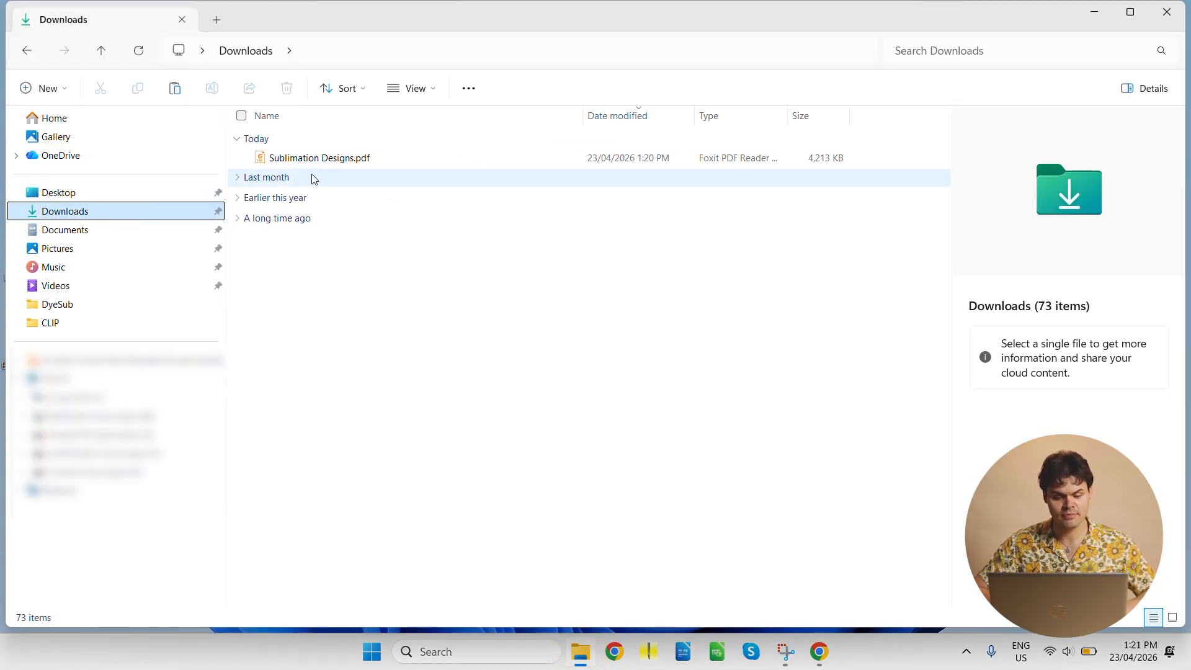
left_click(313, 161)
double_click(315, 162)
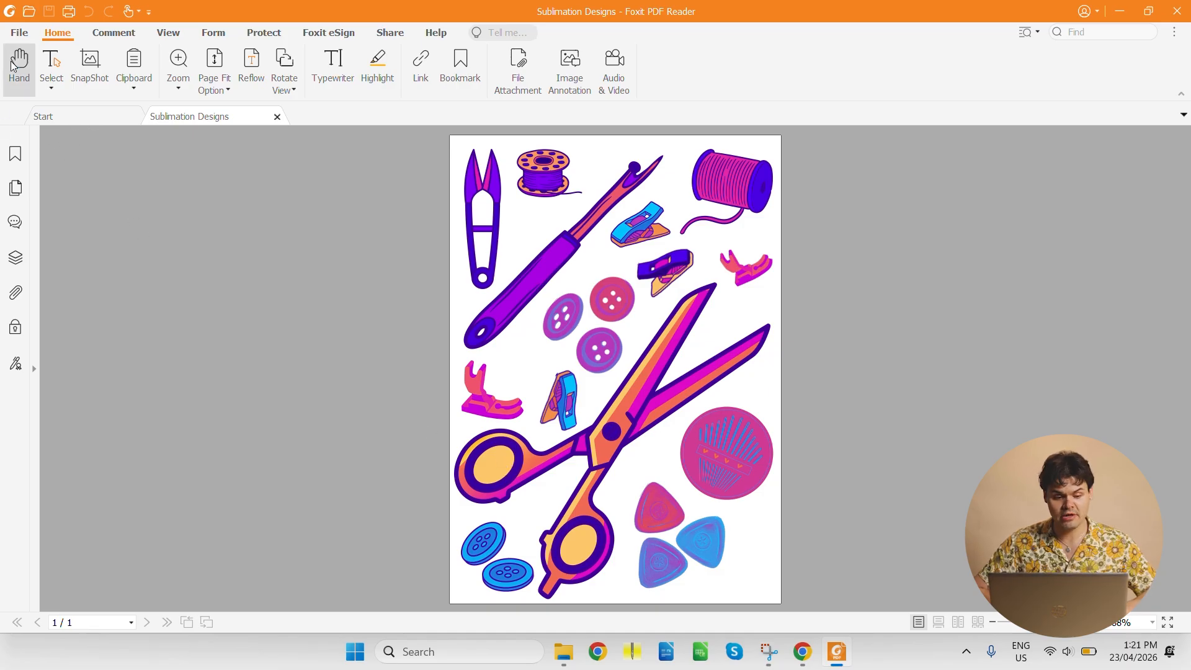
- Print the PDF on the Brother SP-1 Printer in Quality Mode, A4, colour, with scaling off and Mirror Print on
left_click(19, 33)
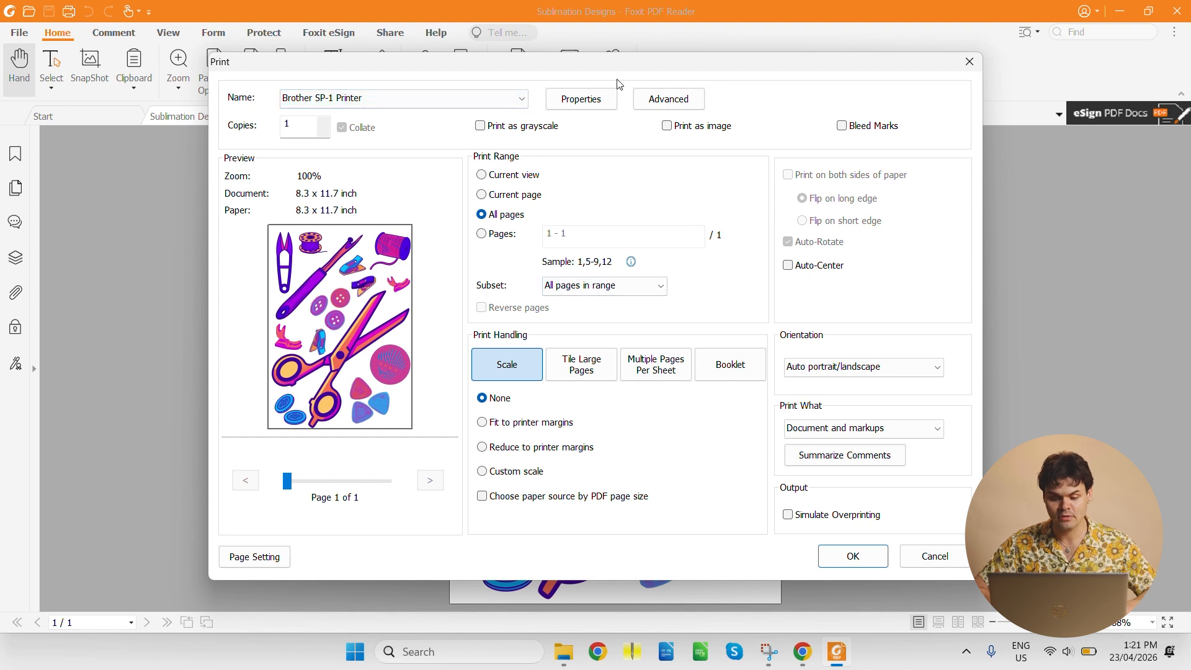
left_click(583, 102)
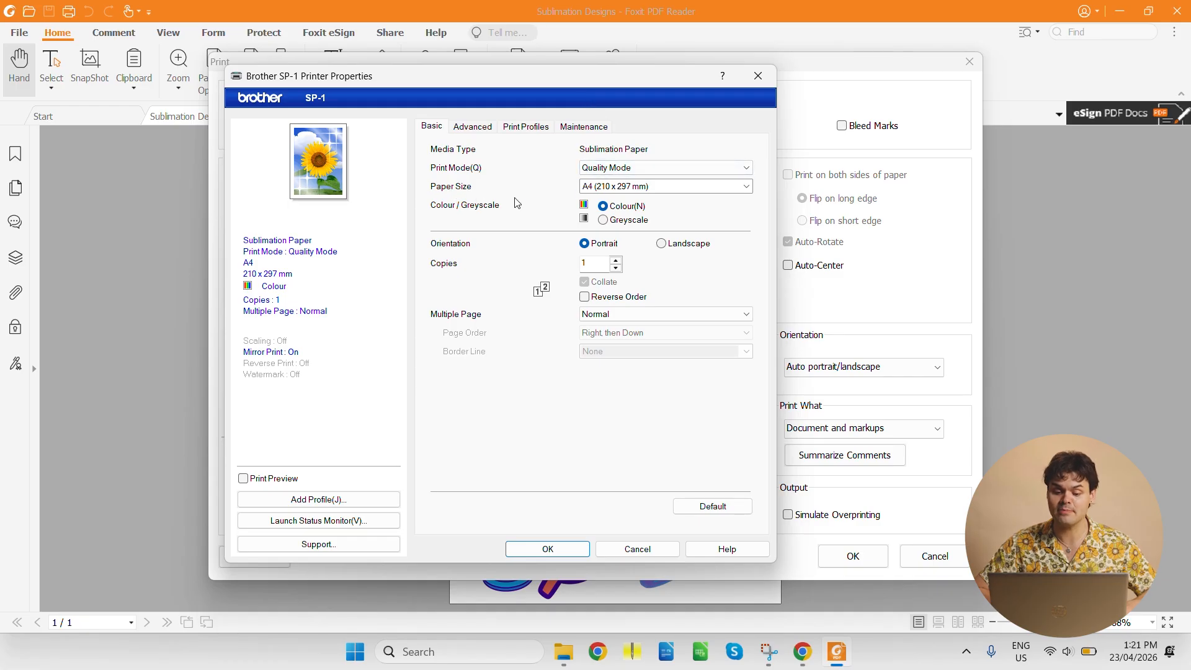
left_click(582, 192)
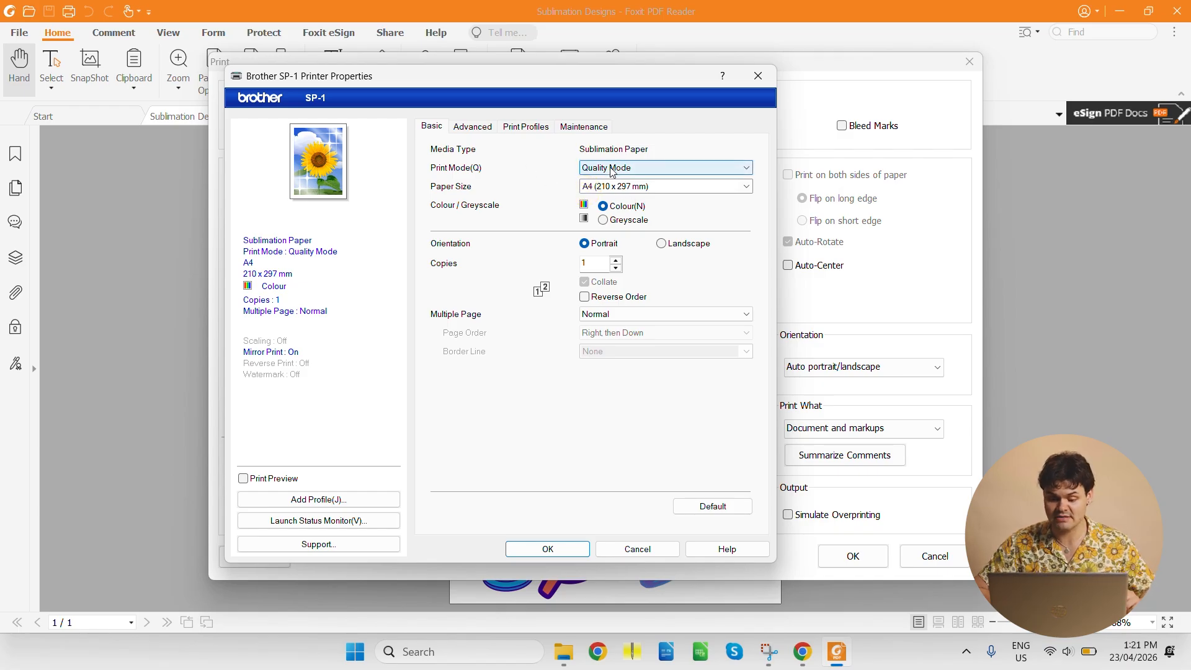
left_click(612, 213)
left_click(477, 128)
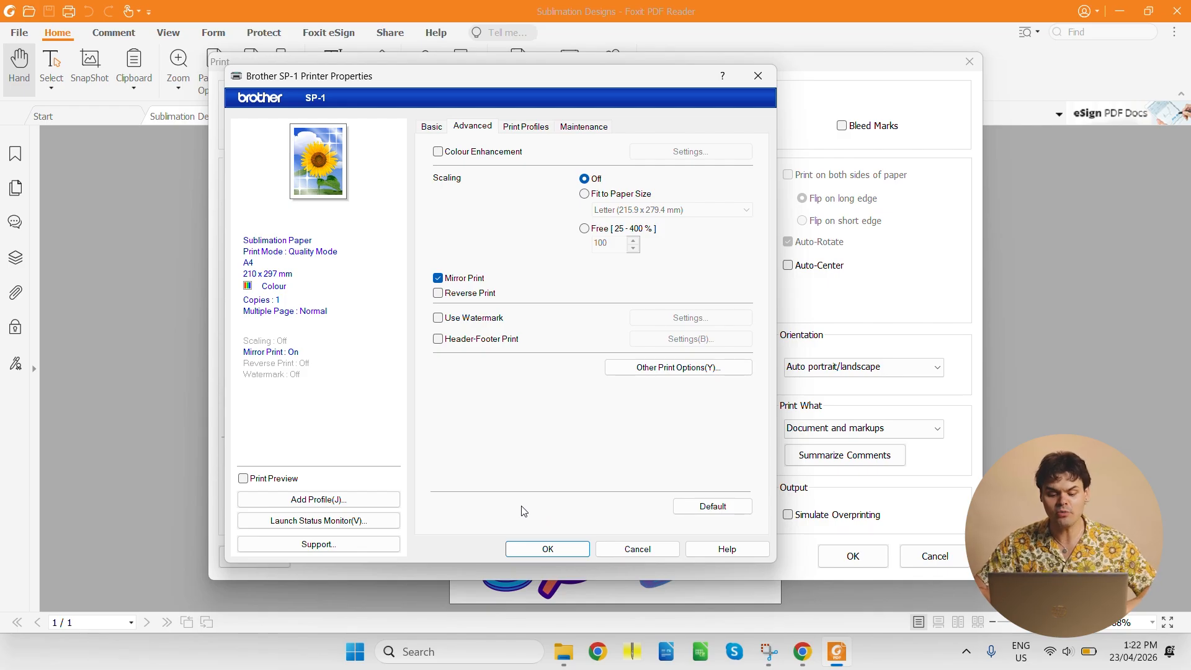
left_click(545, 549)
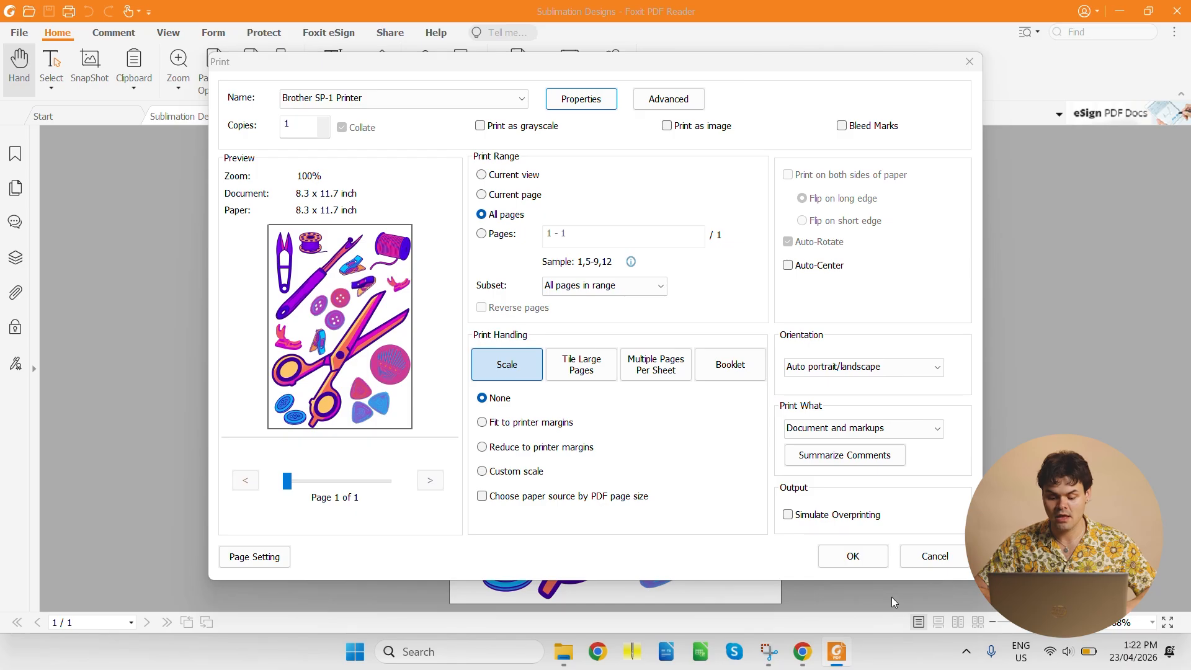
left_click(854, 557)
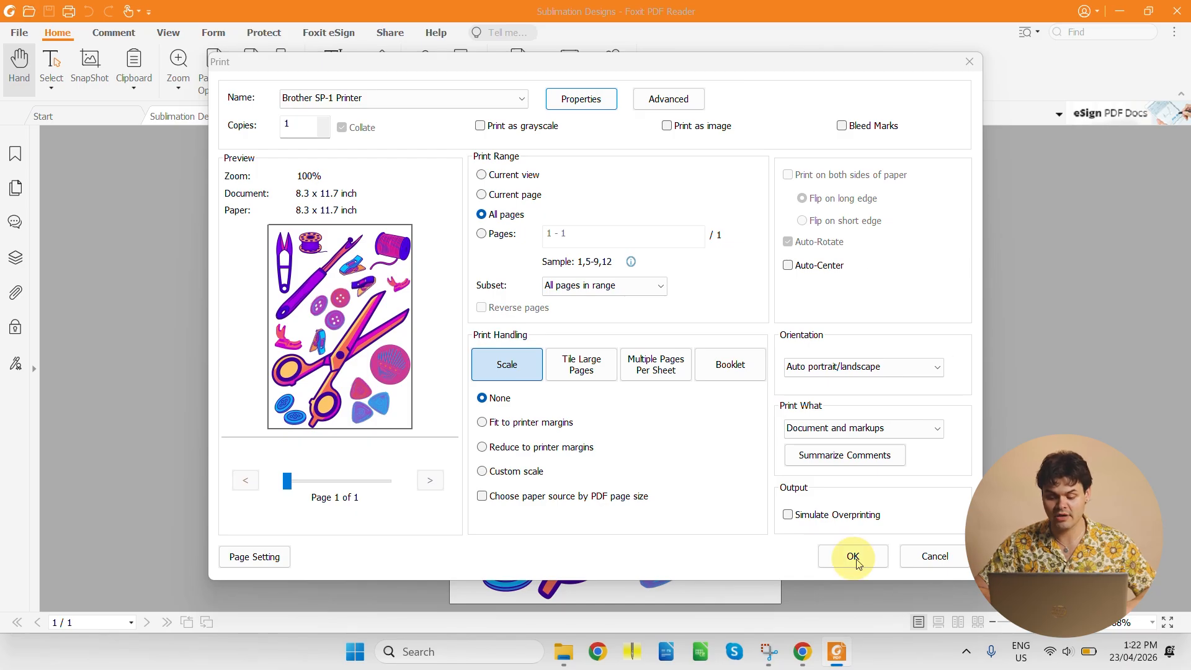